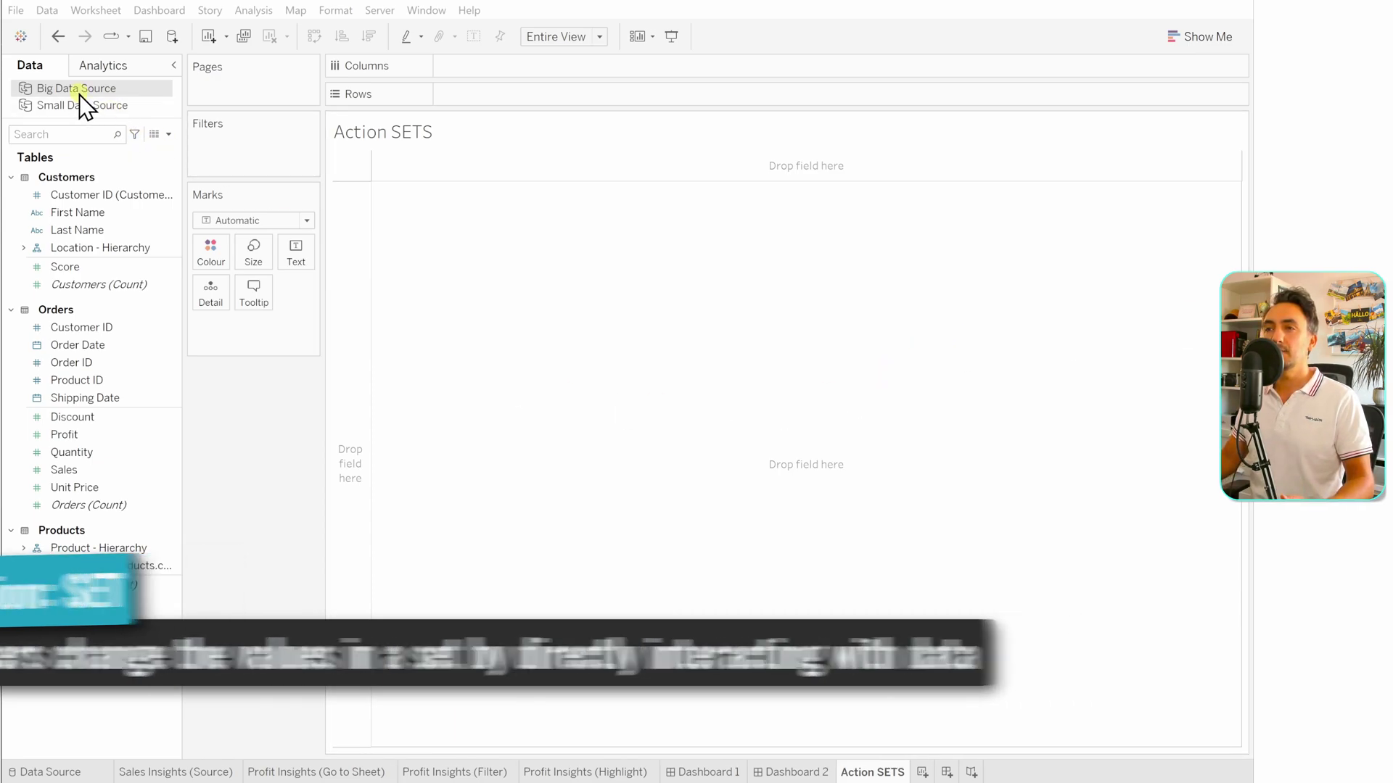
- Plot Sales against Profit with one mark per Customer ID
mouse_move(97, 464)
mouse_down()
mouse_move(453, 250)
mouse_move(481, 67)
mouse_up()
mouse_move(72, 434)
mouse_down()
mouse_move(103, 435)
mouse_move(404, 249)
mouse_move(477, 101)
mouse_up()
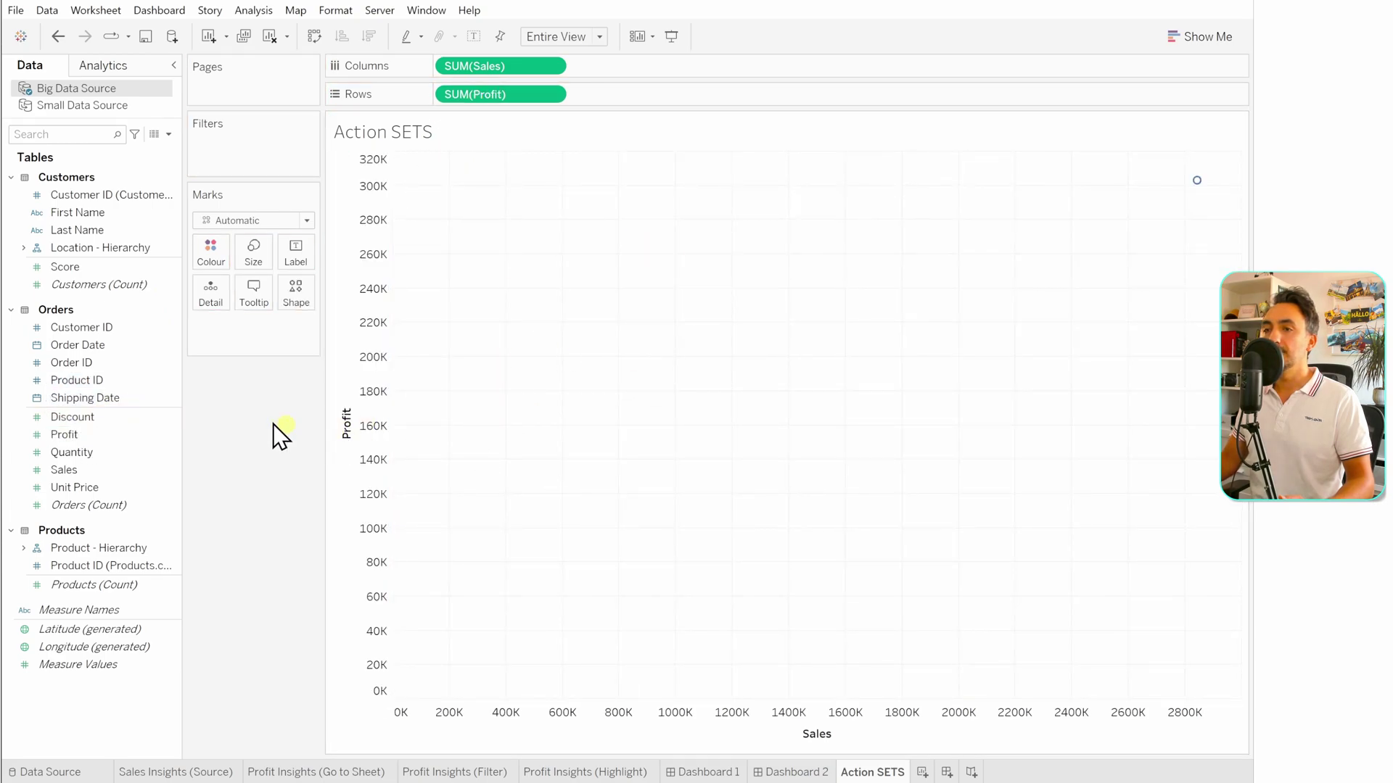
click(102, 333)
drag(101, 332, 602, 392)
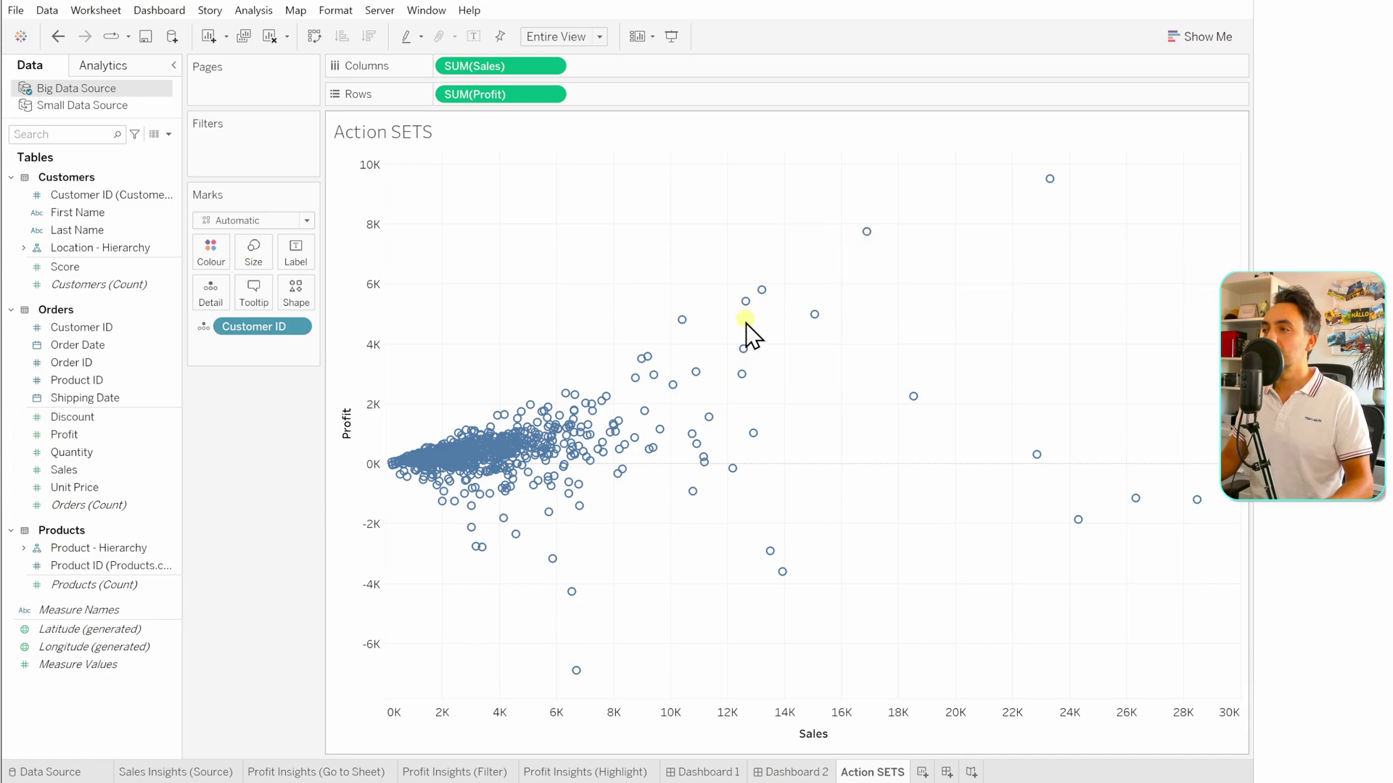
- Enlarge the marks, make them filled circles, and select the upper-right high-sales, high-profit customers
click(257, 255)
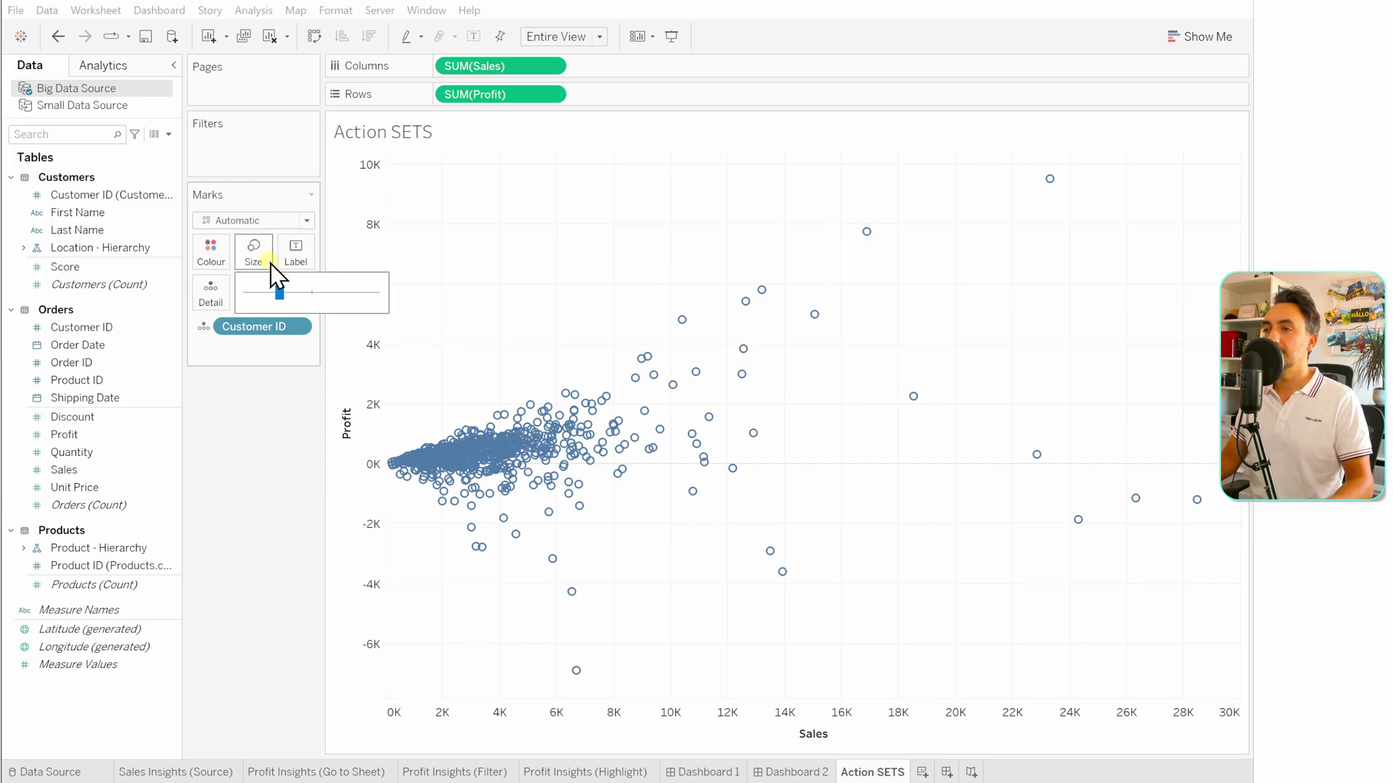
click(307, 293)
click(550, 295)
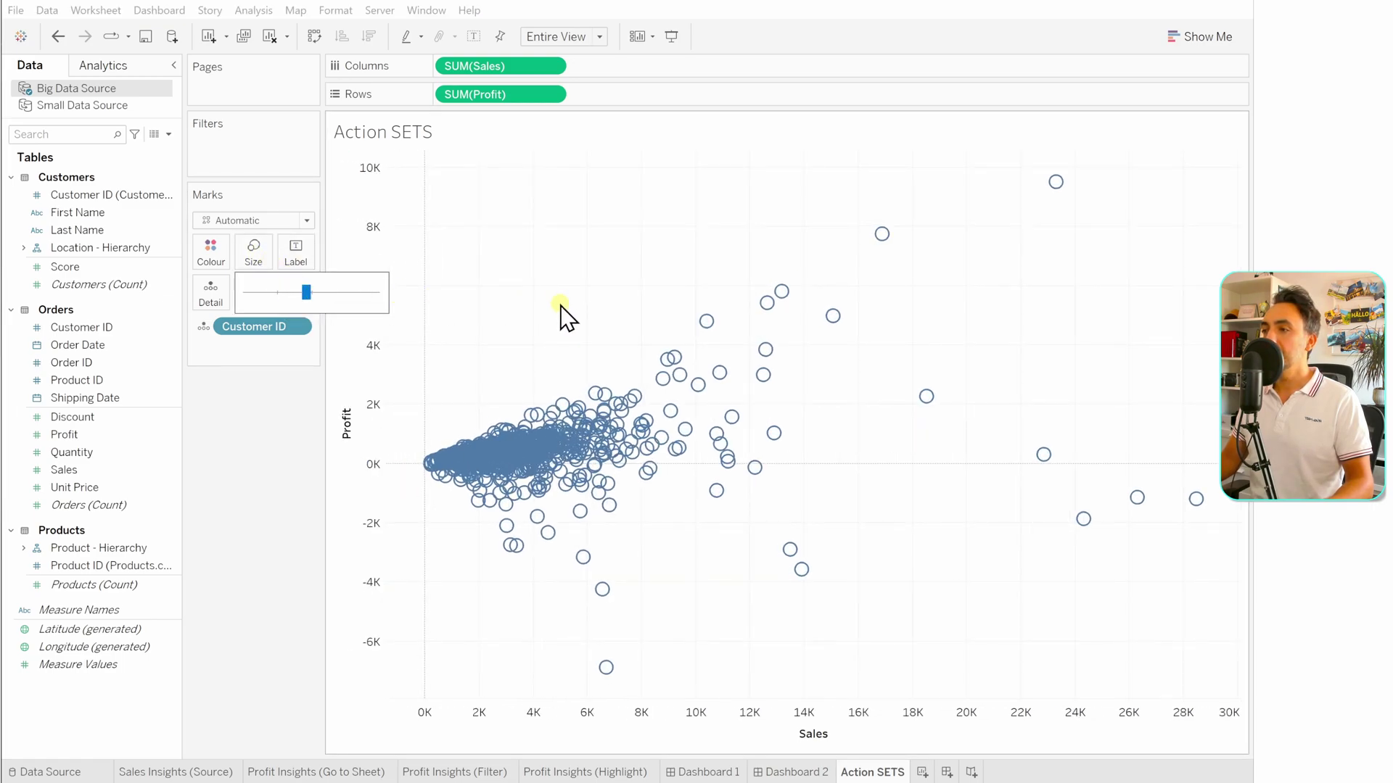
click(315, 299)
click(290, 361)
click(475, 308)
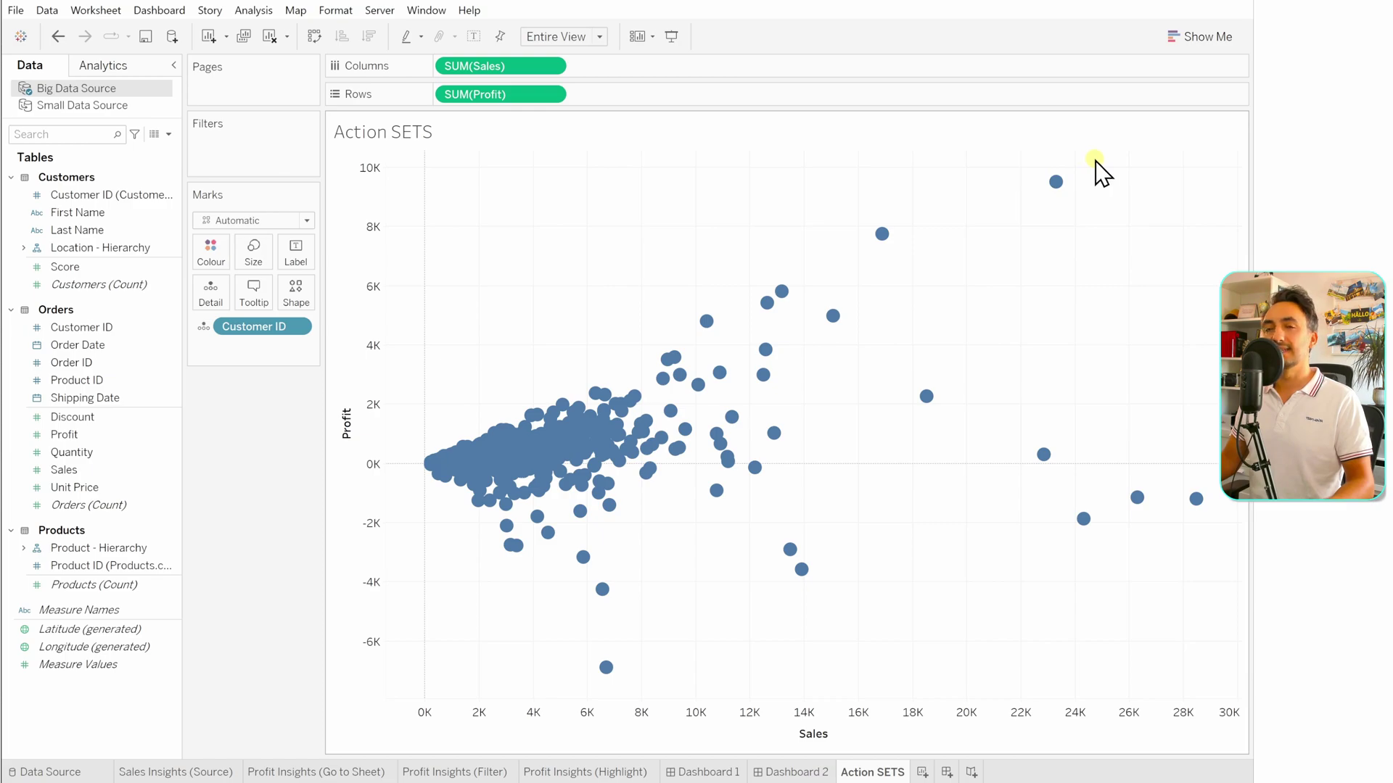
drag(1099, 158, 668, 443)
- Create Customer ID Set from the 22 selected customers and colour the marks by it
click(912, 465)
click(959, 493)
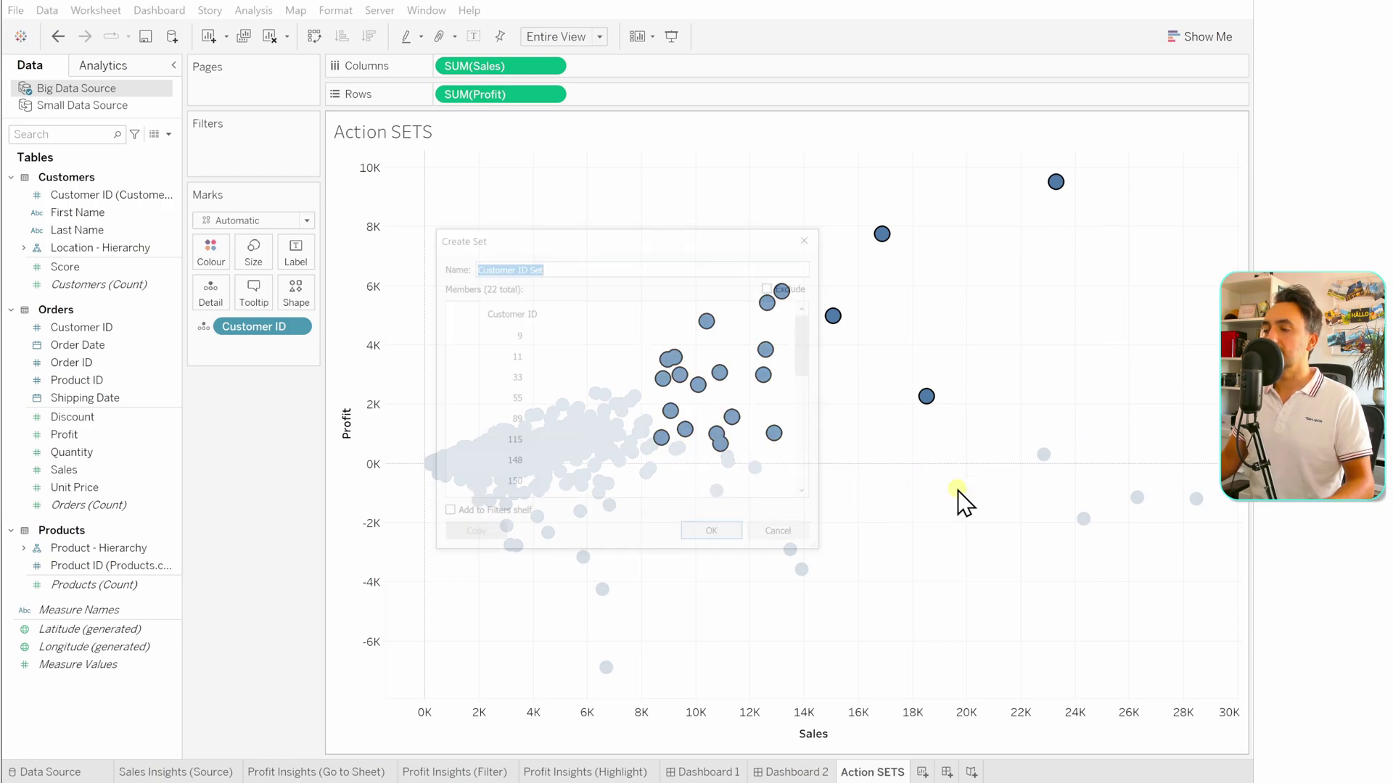
click(732, 532)
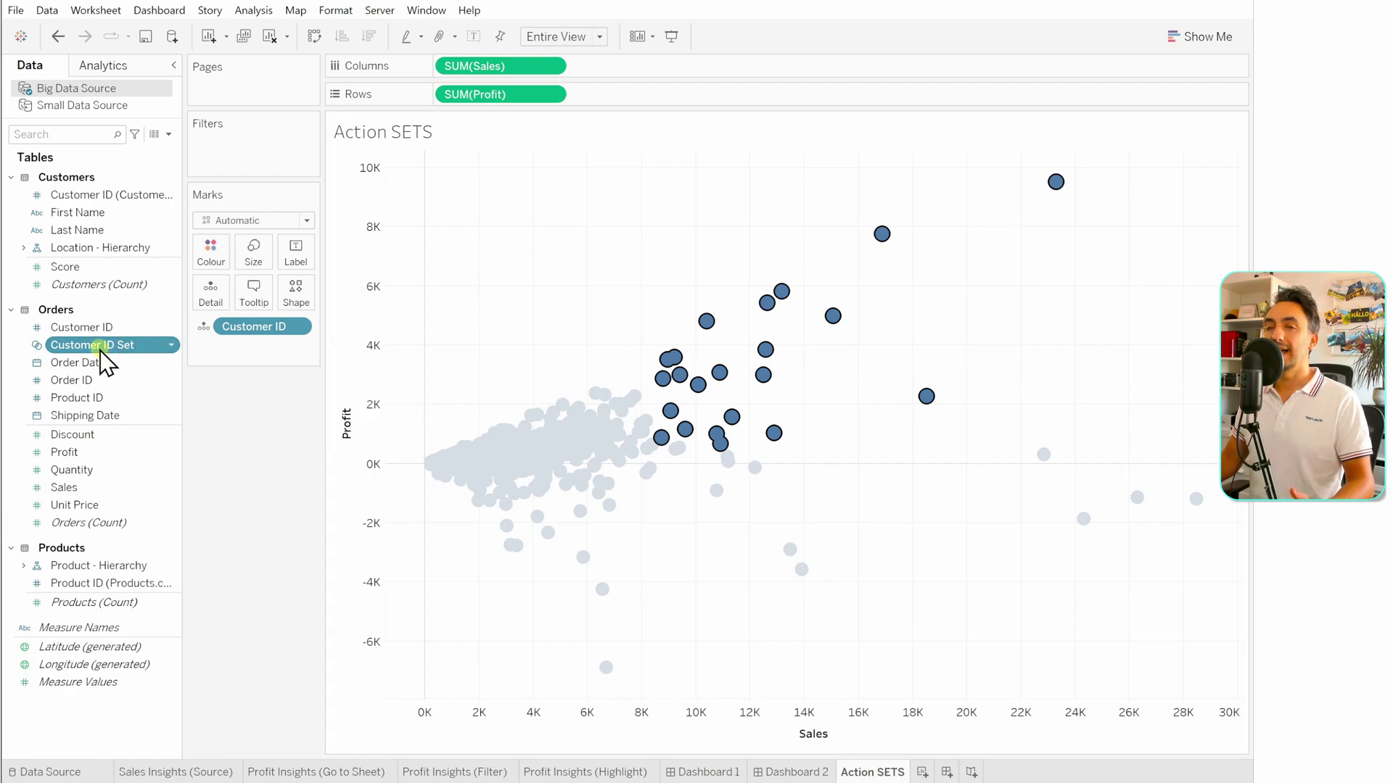
drag(102, 352, 218, 263)
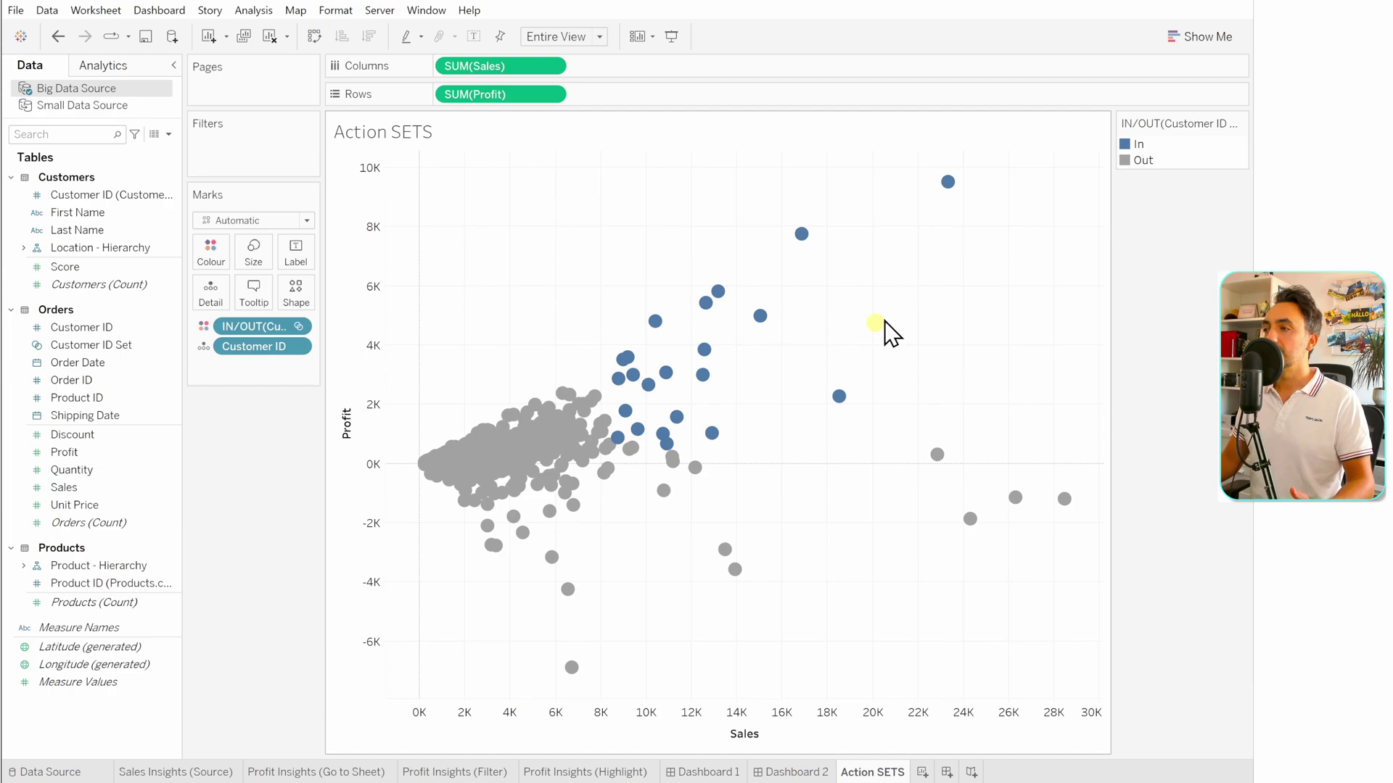
- Recolour the set membership so In customers are green and Out customers red
mouse_move(788, 247)
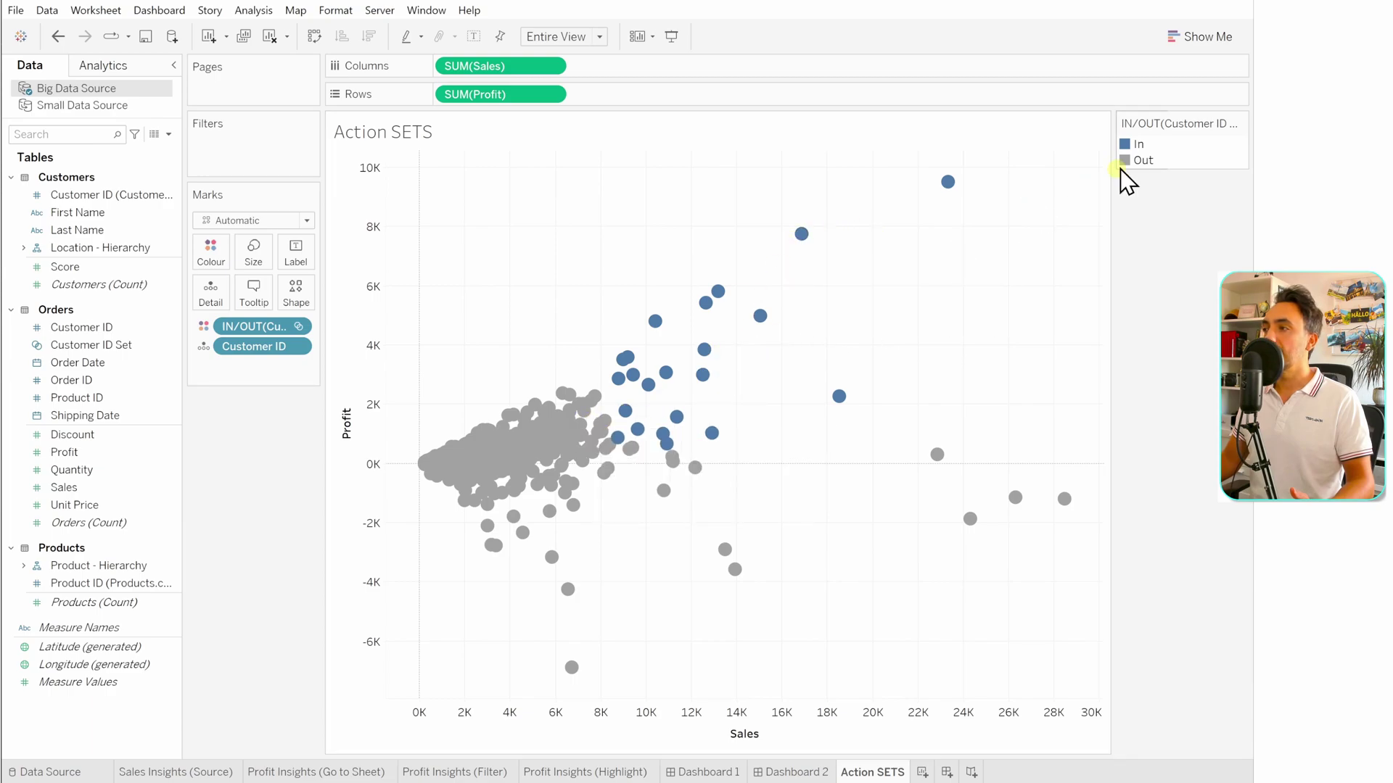
mouse_move(583, 430)
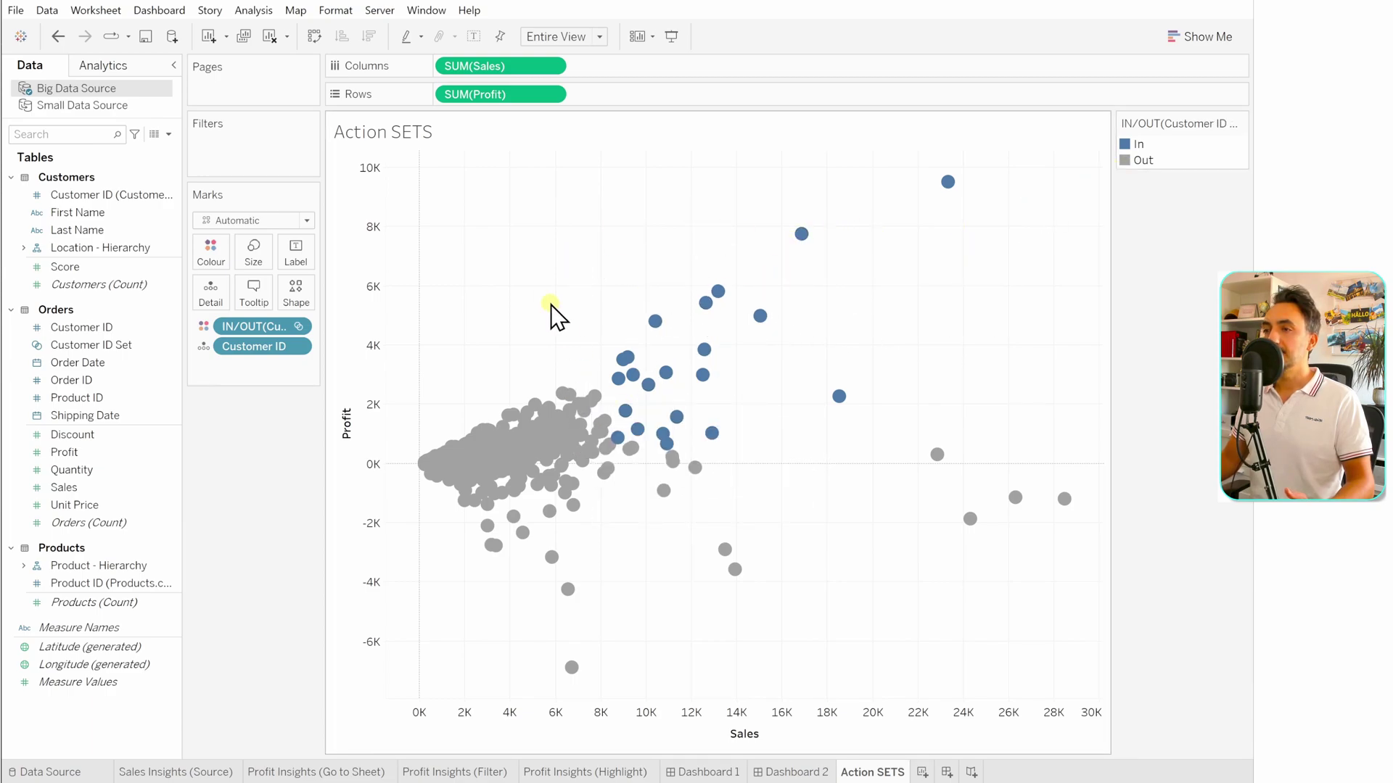
click(210, 256)
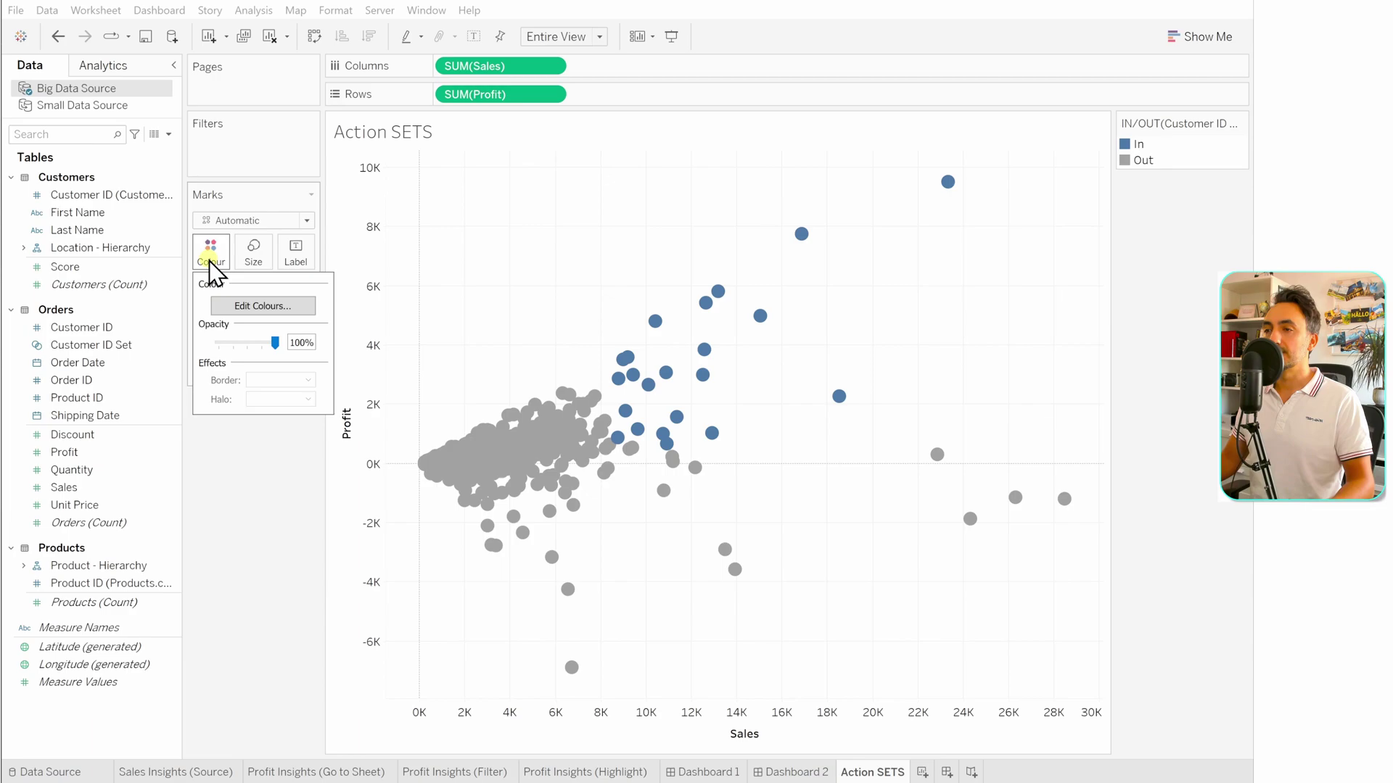
click(256, 309)
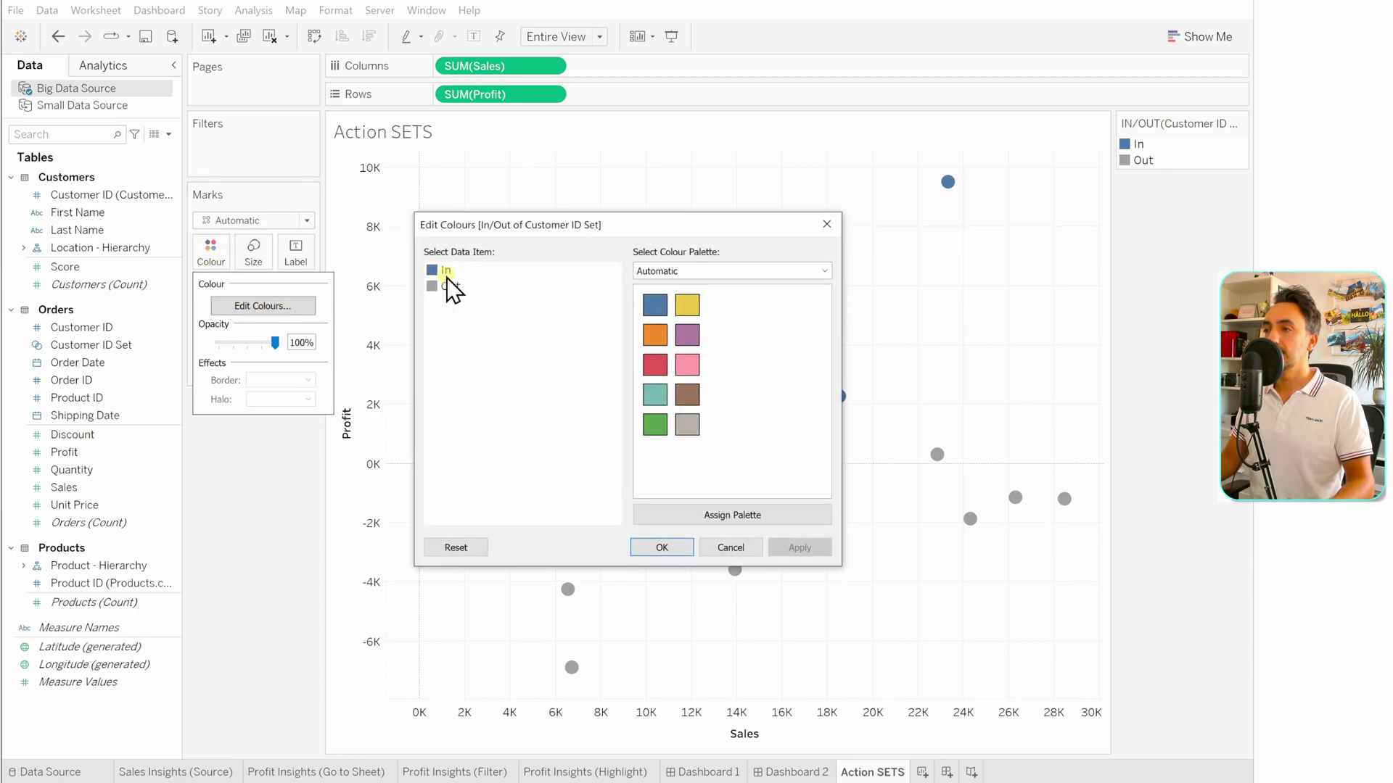
click(659, 366)
click(657, 426)
click(452, 287)
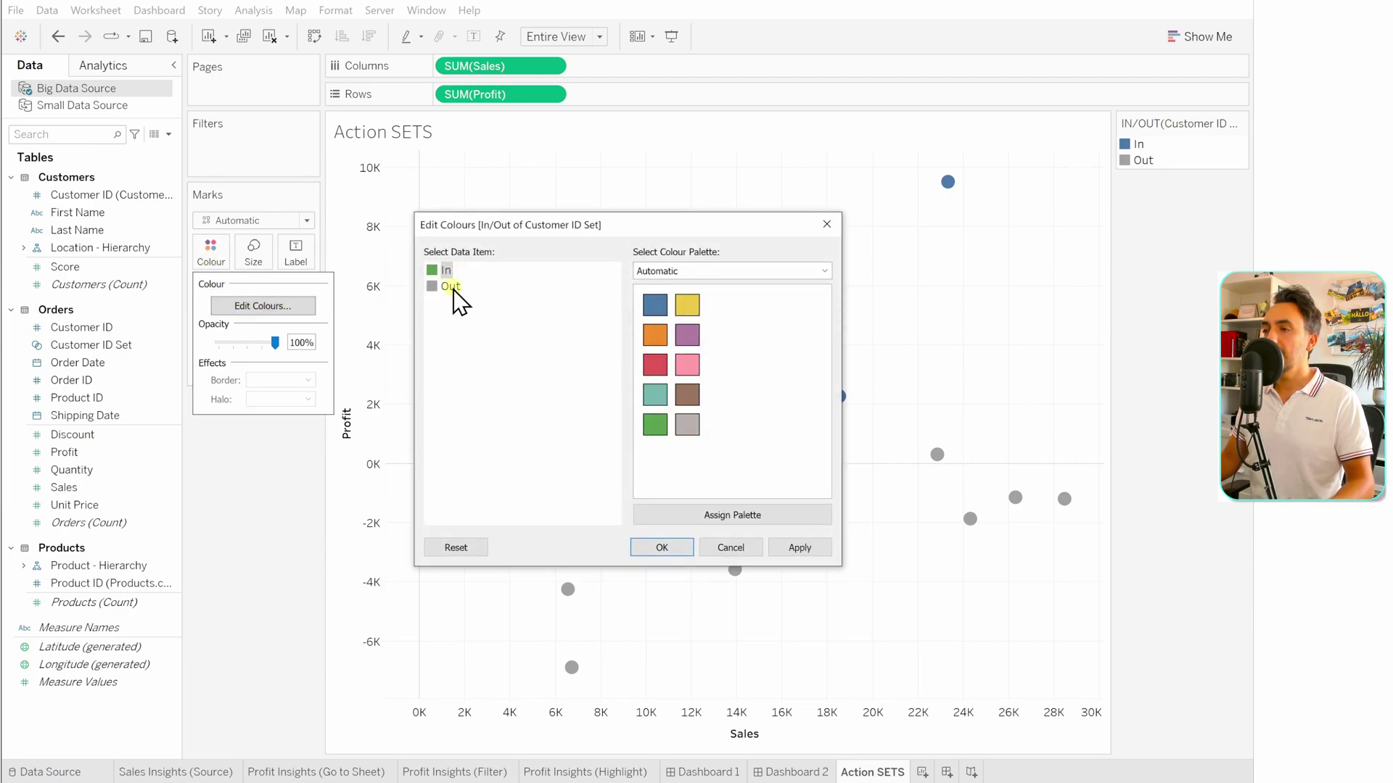
click(655, 365)
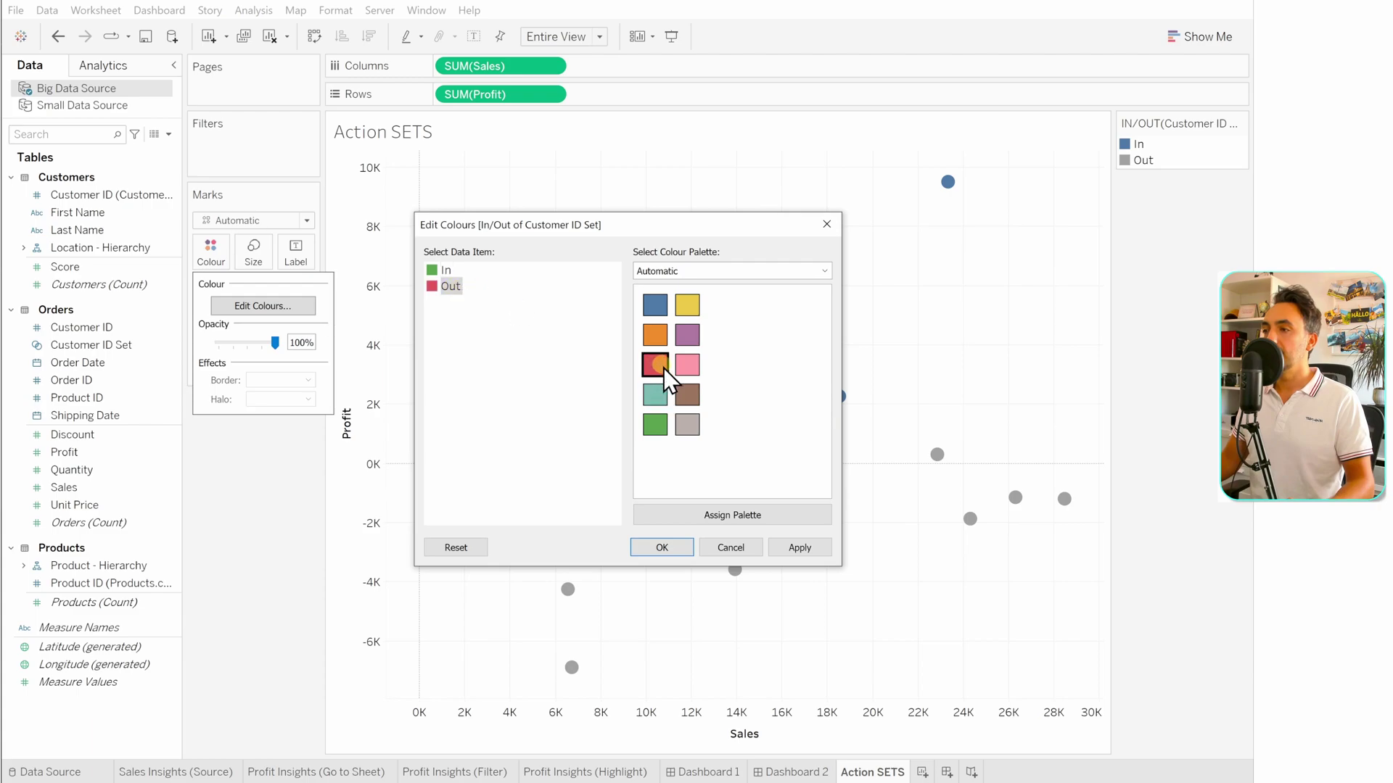
click(800, 548)
click(662, 547)
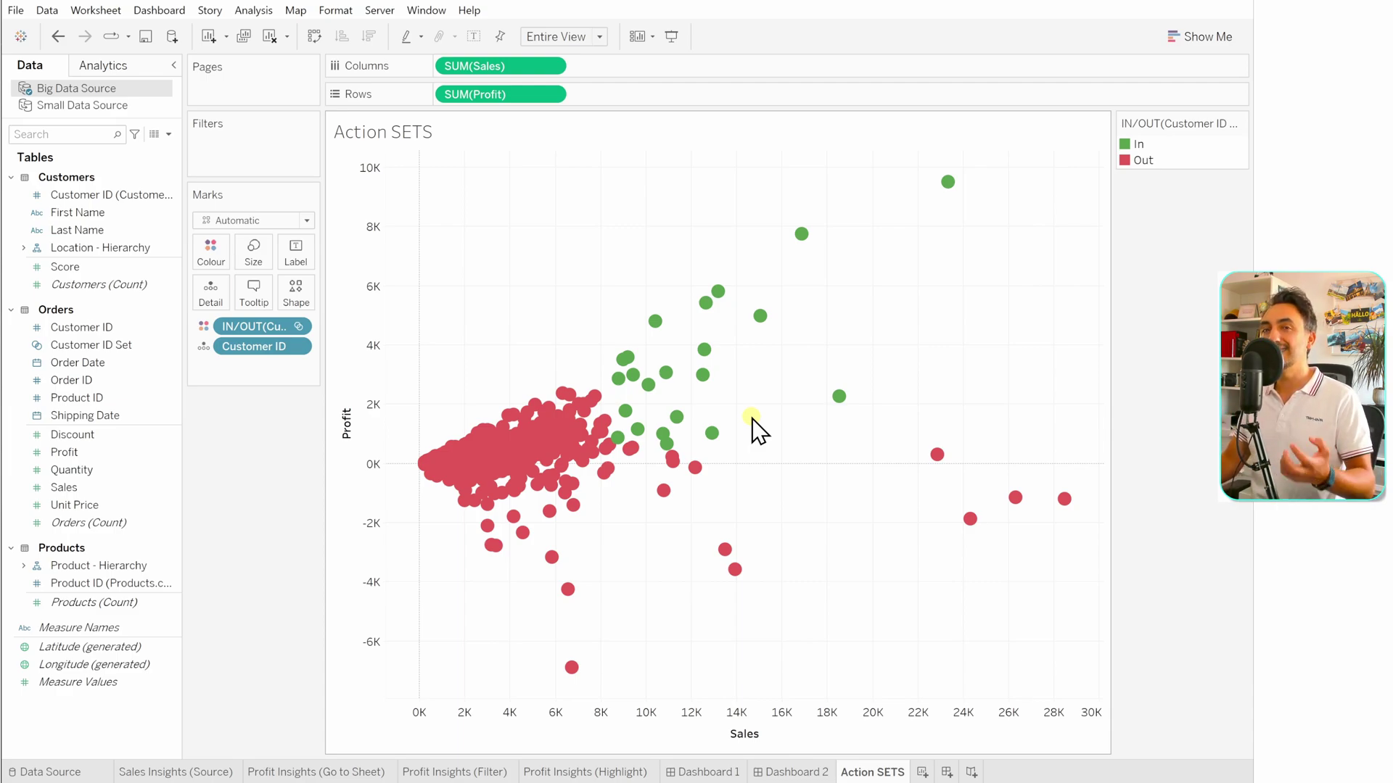
- From Worksheet > Actions, add a new Change Set Values action
click(97, 15)
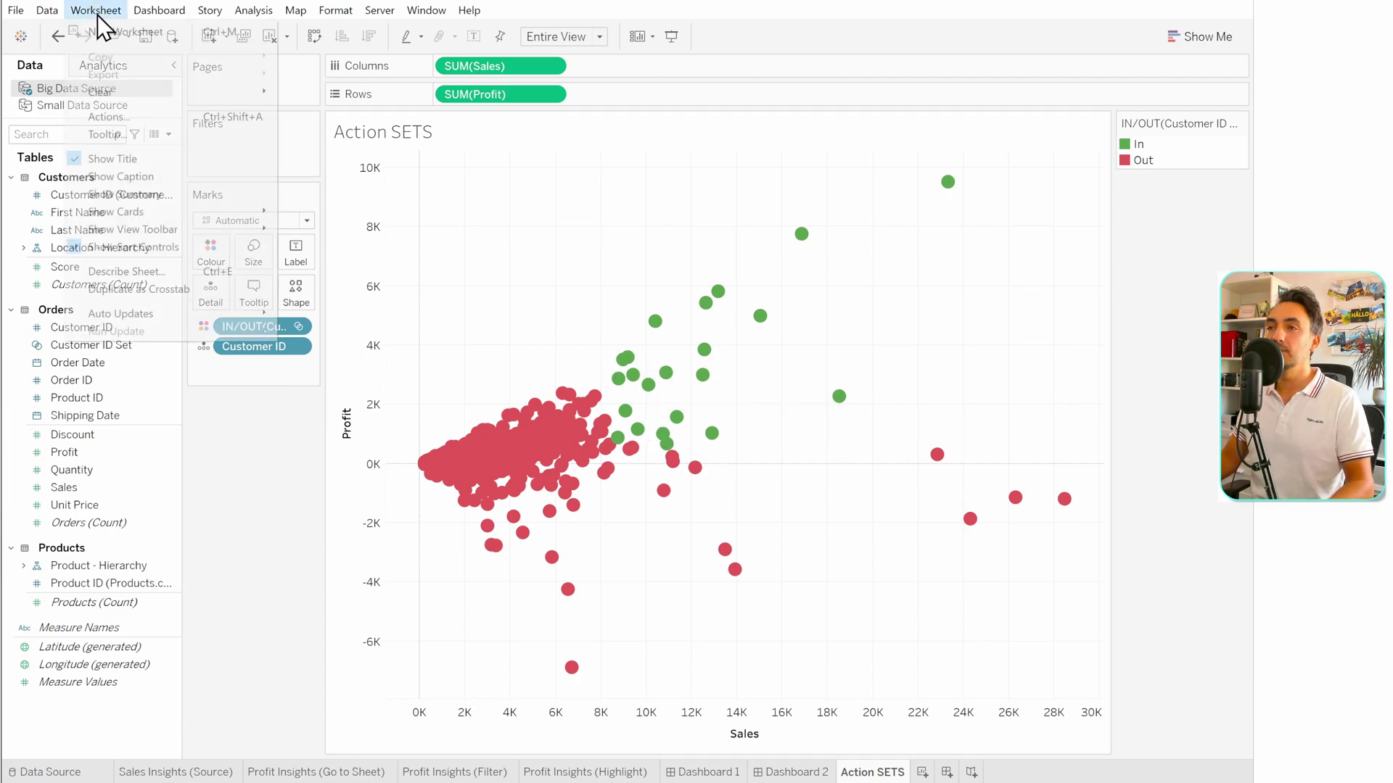
click(129, 119)
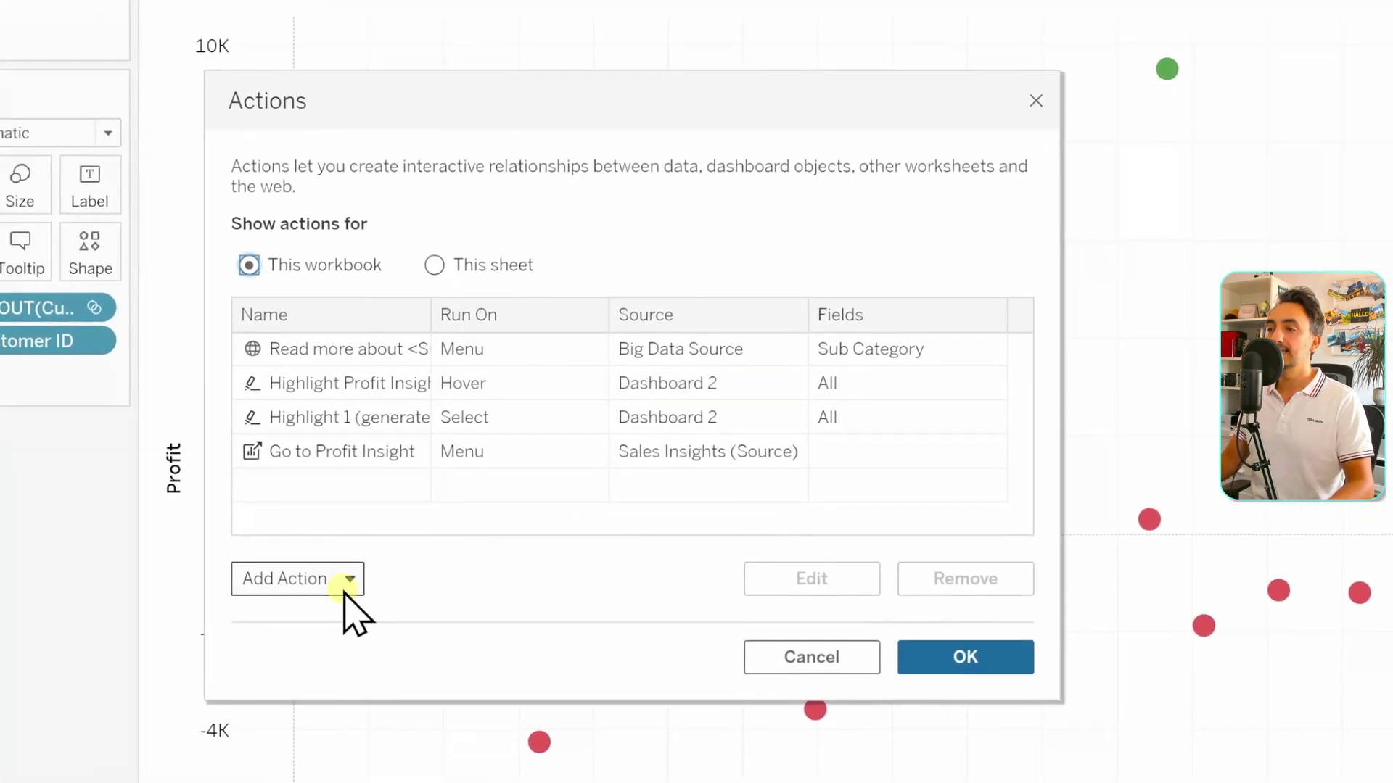
click(342, 589)
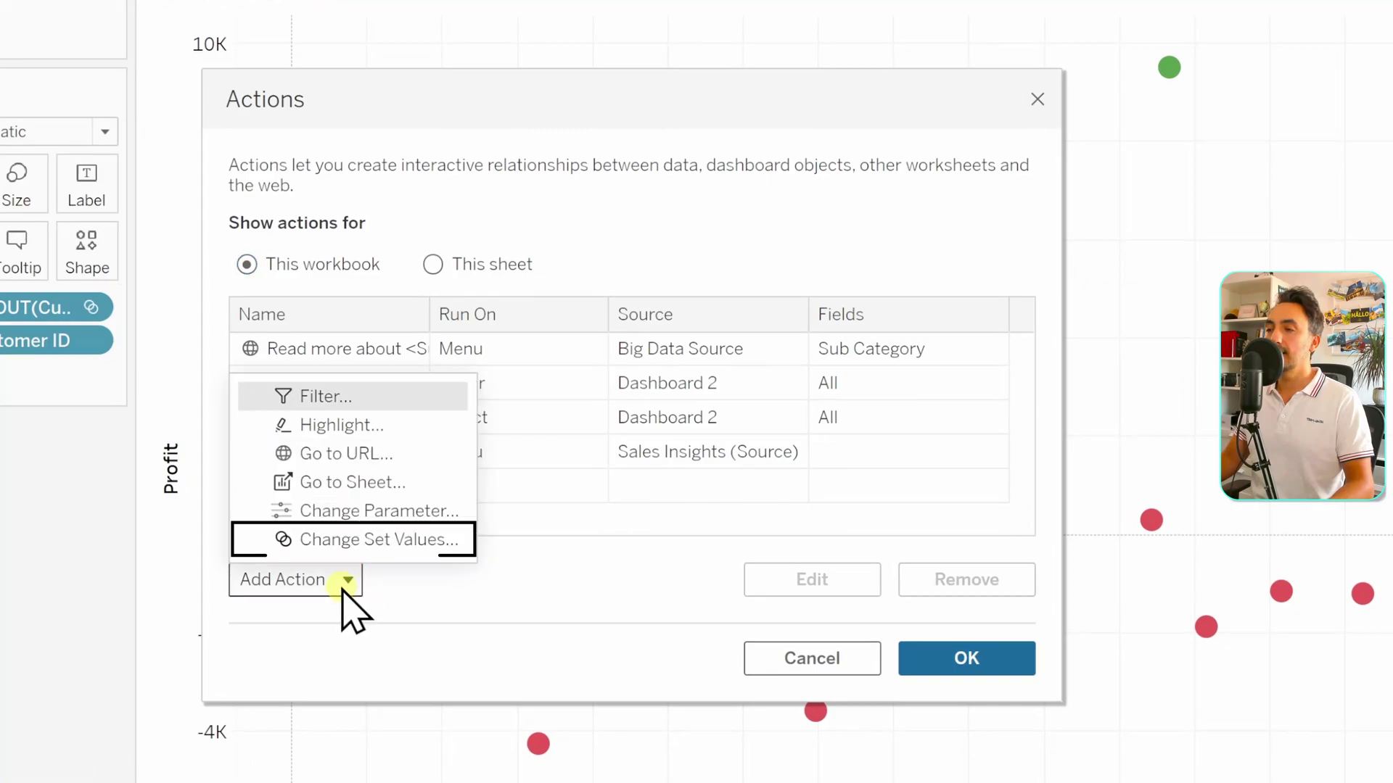
click(405, 542)
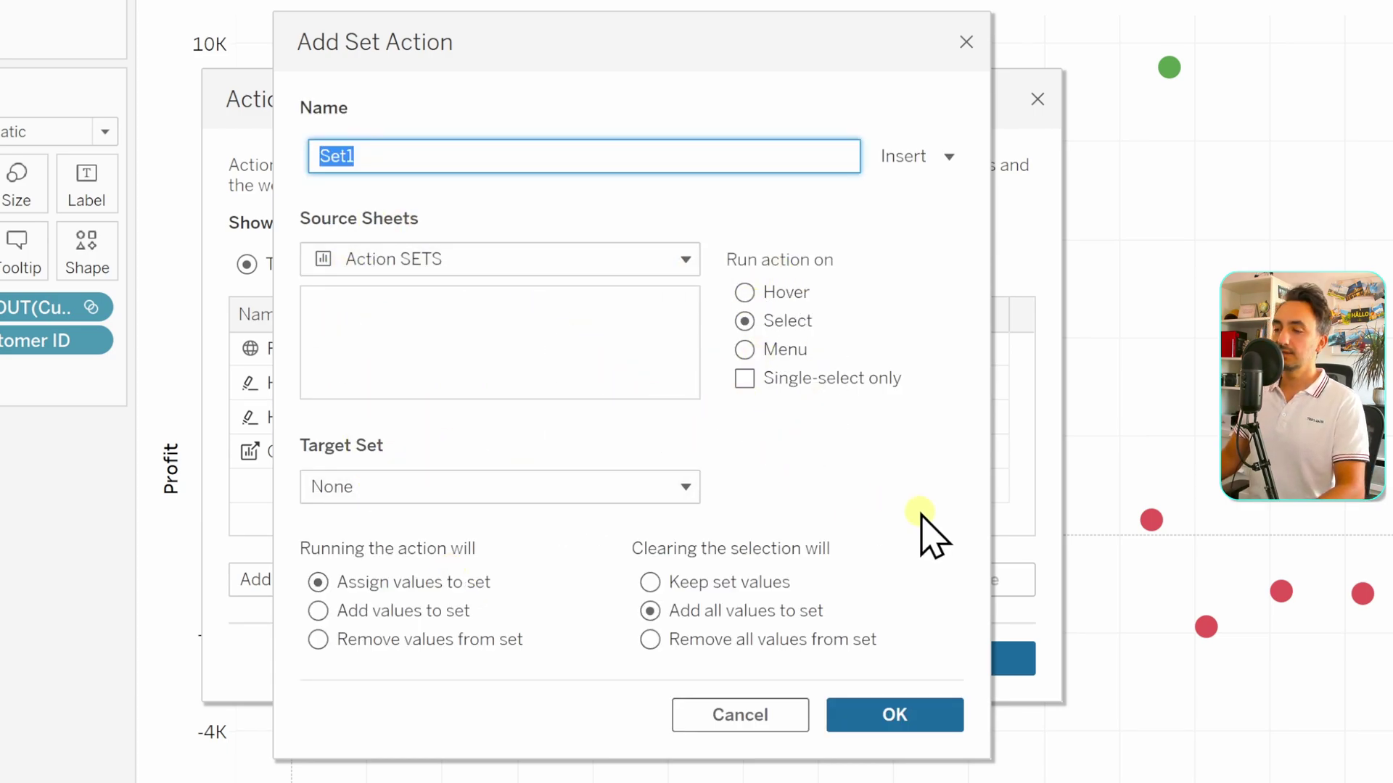
- Name the action 'Change CustomerID Set', target Customer ID Set, keep set values, and save it
text(Change Cus)
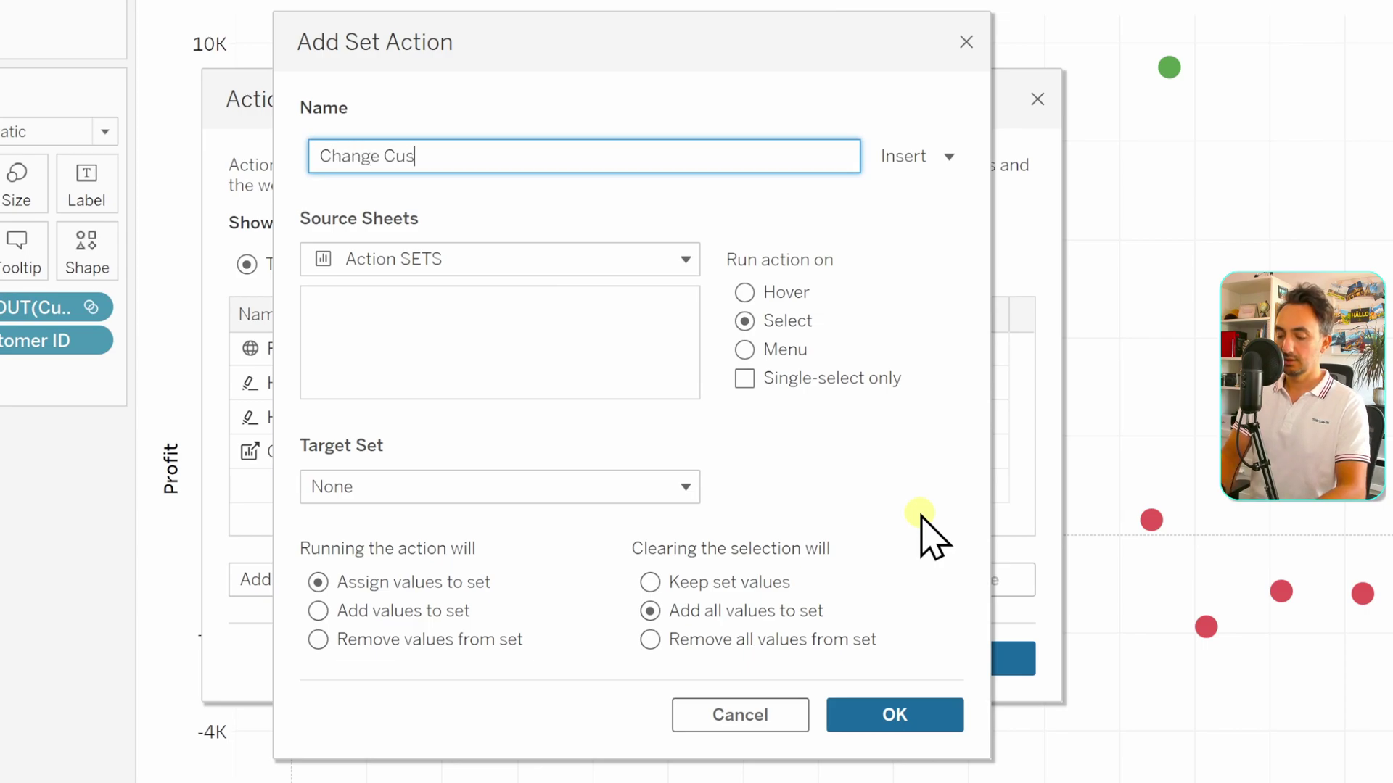
text(tomerID Set)
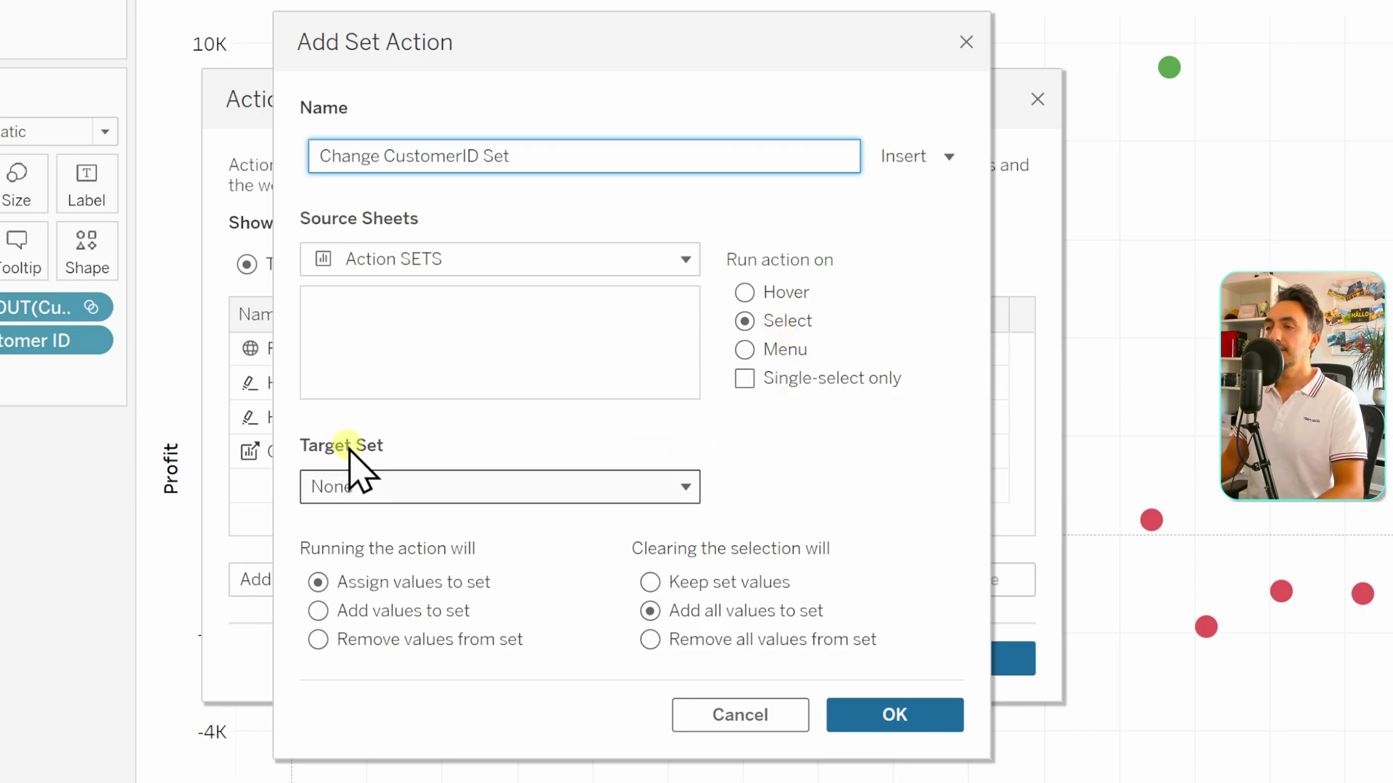
click(435, 490)
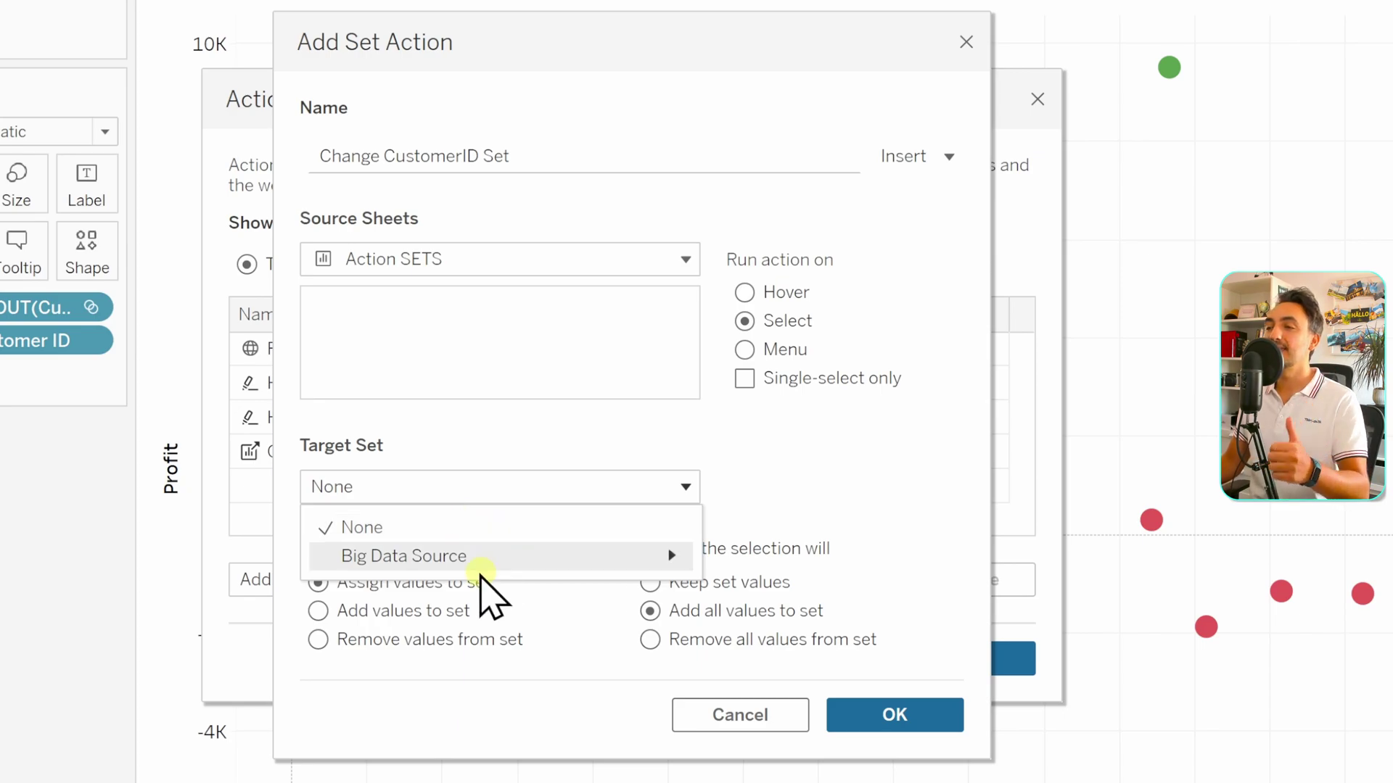
mouse_move(456, 563)
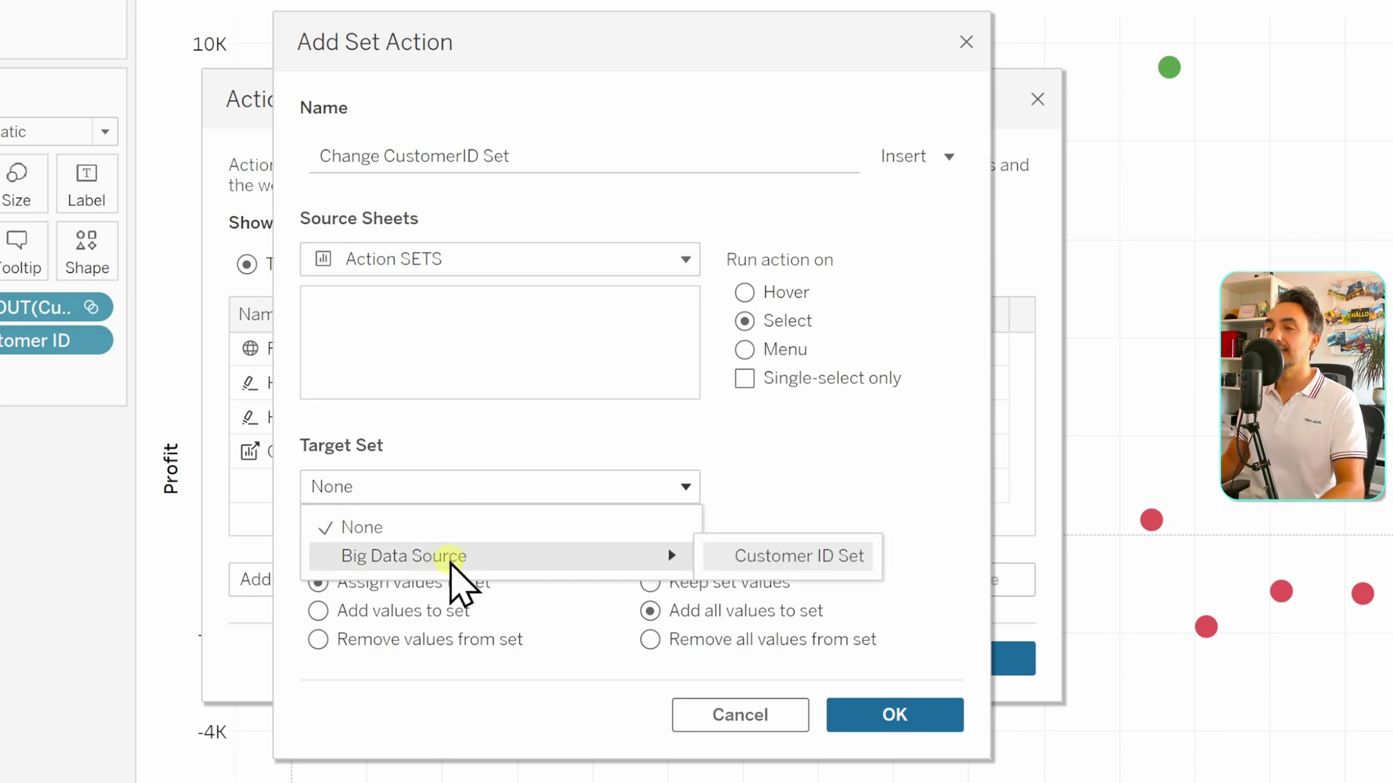
click(817, 558)
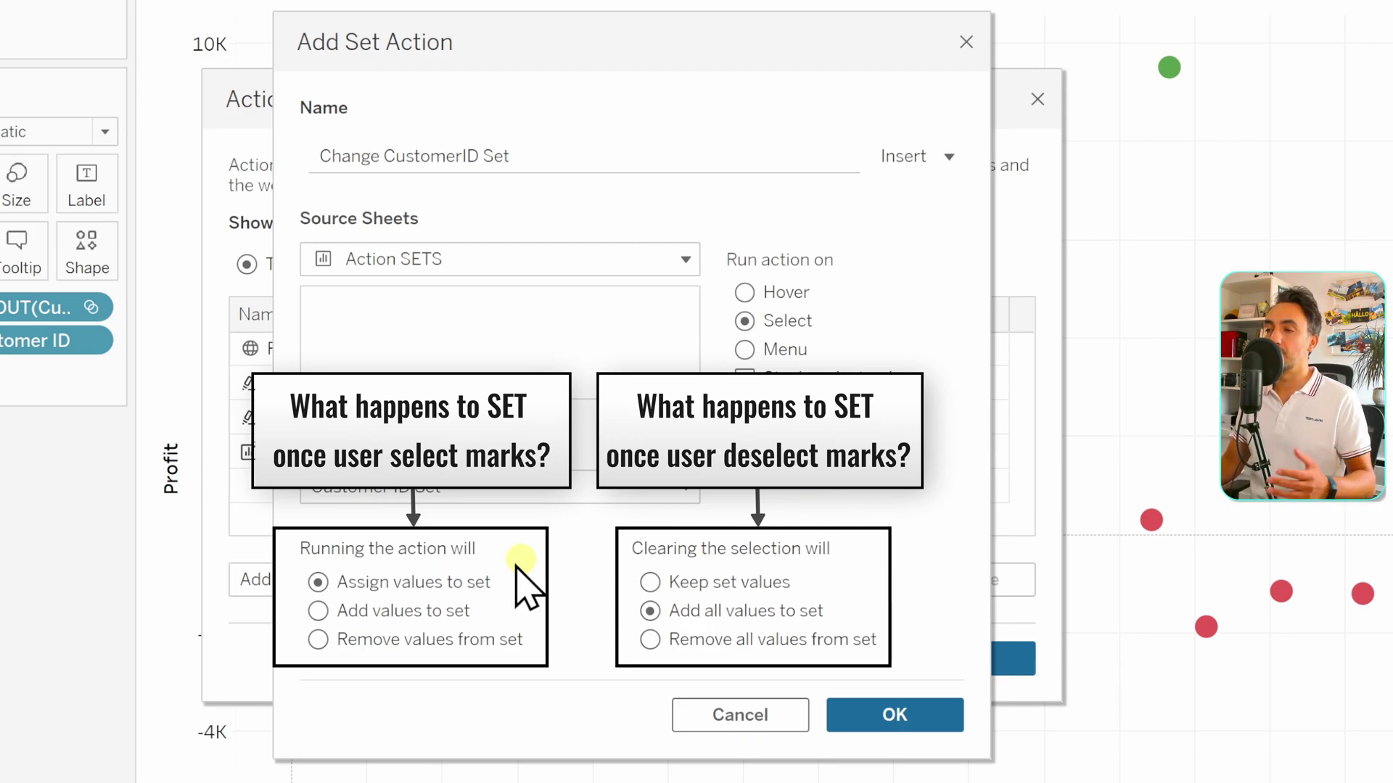
click(651, 583)
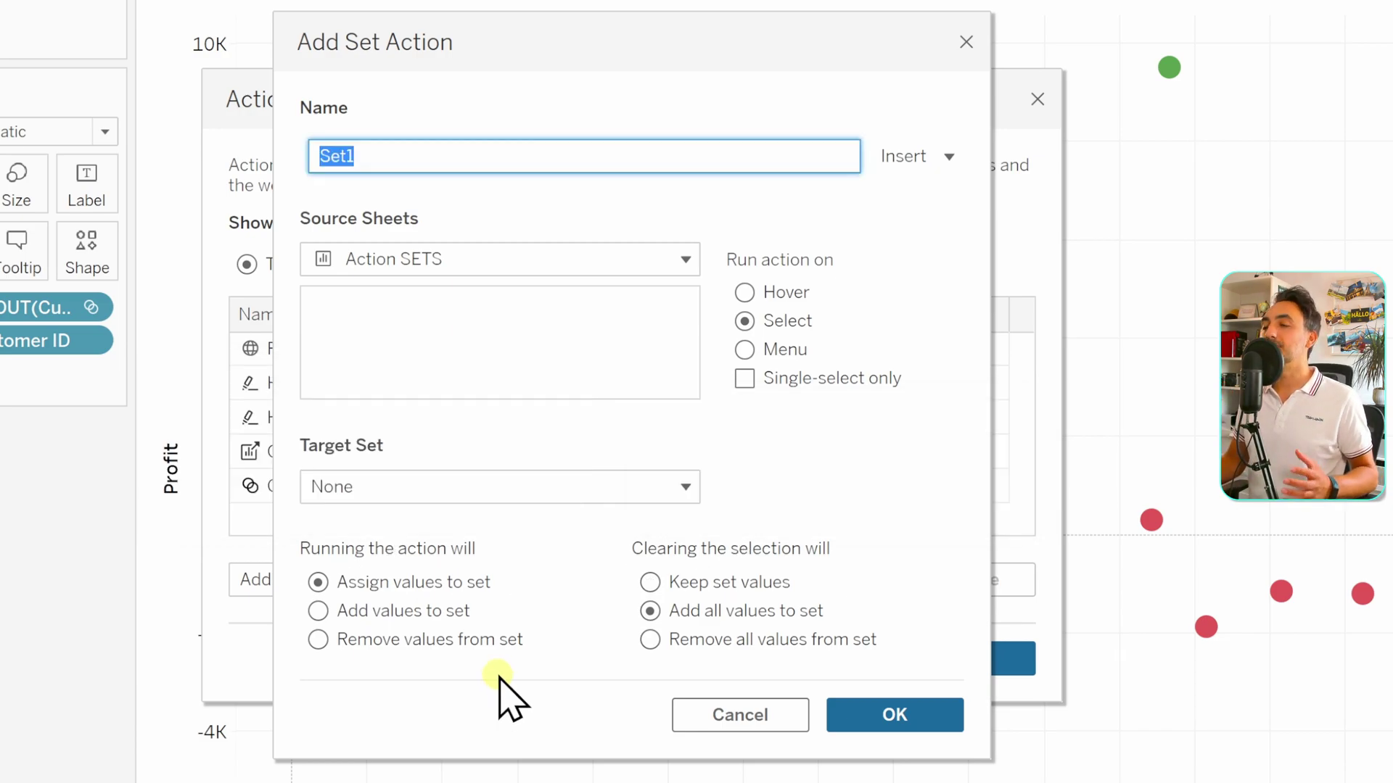
click(894, 722)
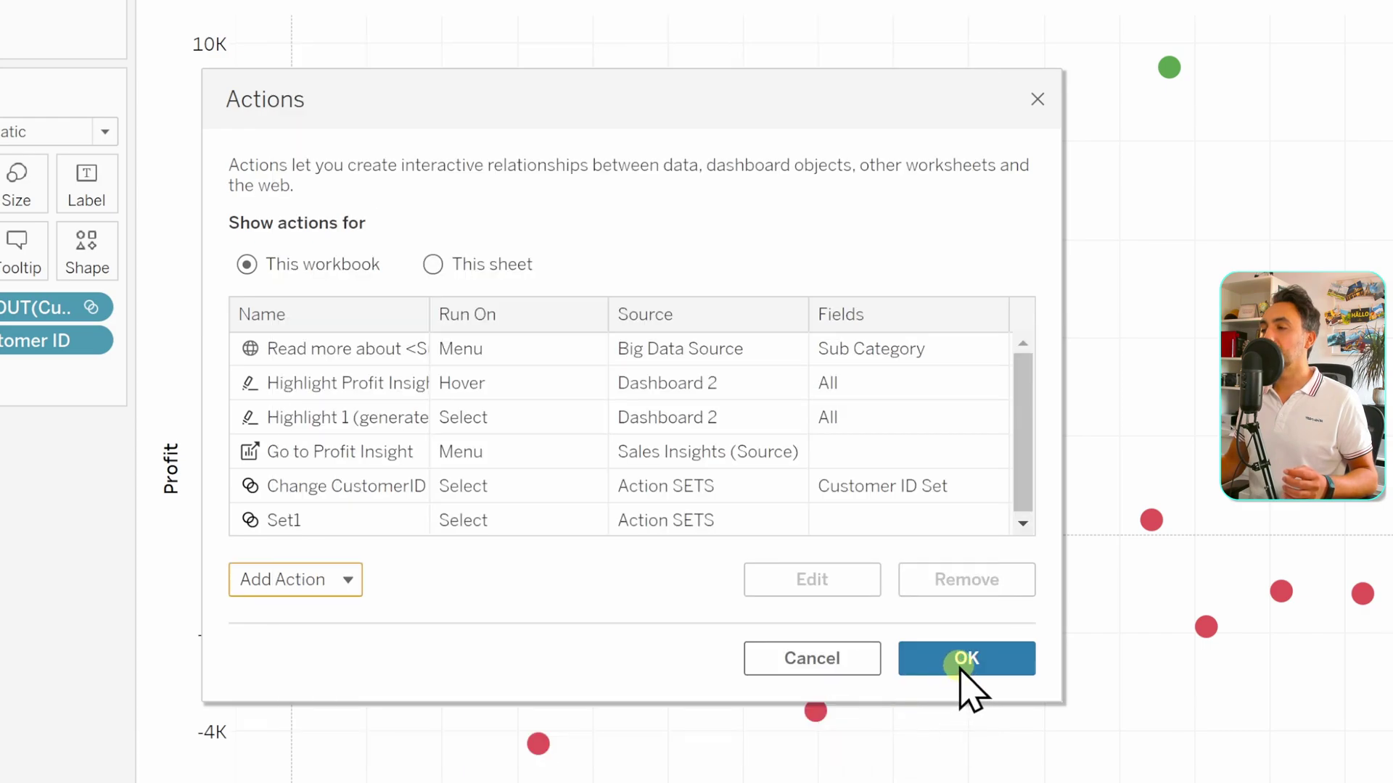
- Close Actions and select the four lower-right high-sales customers so only they are In
click(961, 660)
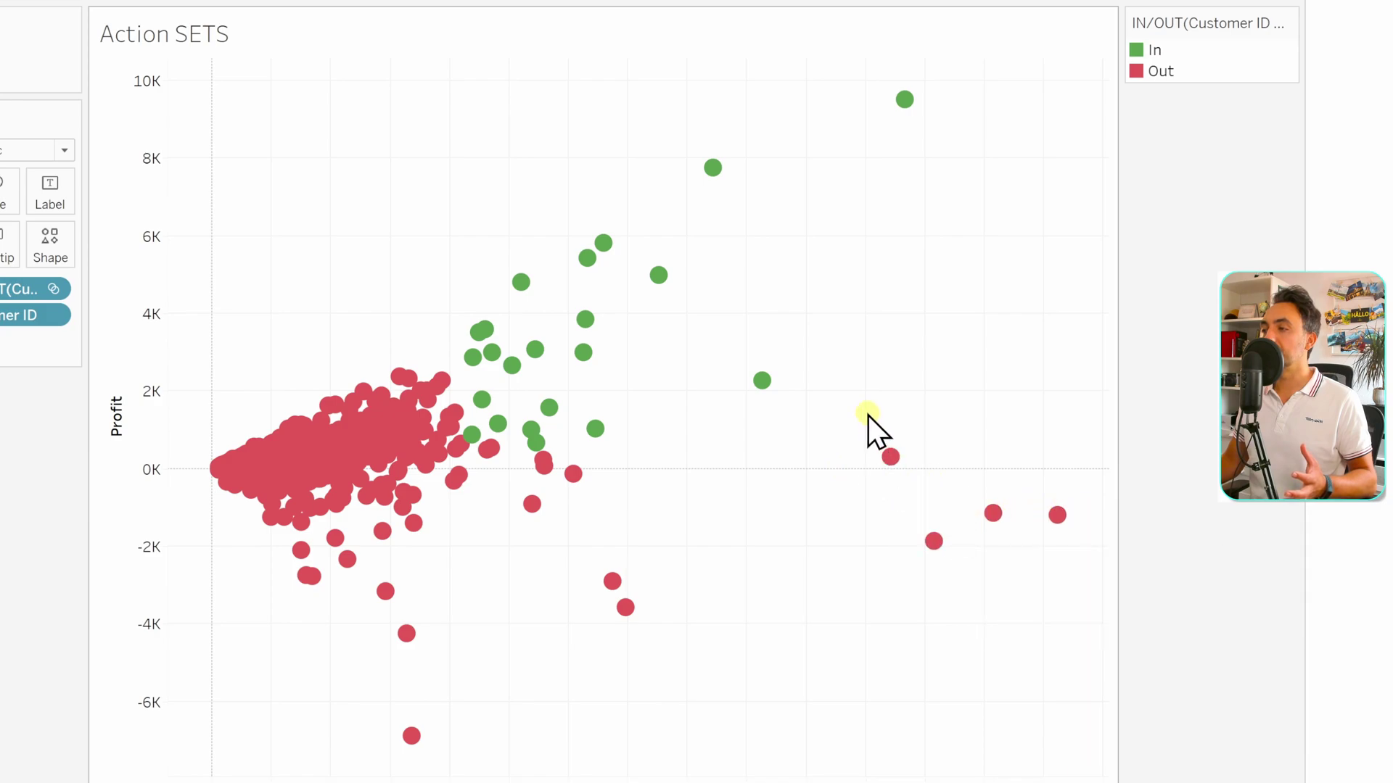
drag(854, 390, 1095, 596)
click(887, 627)
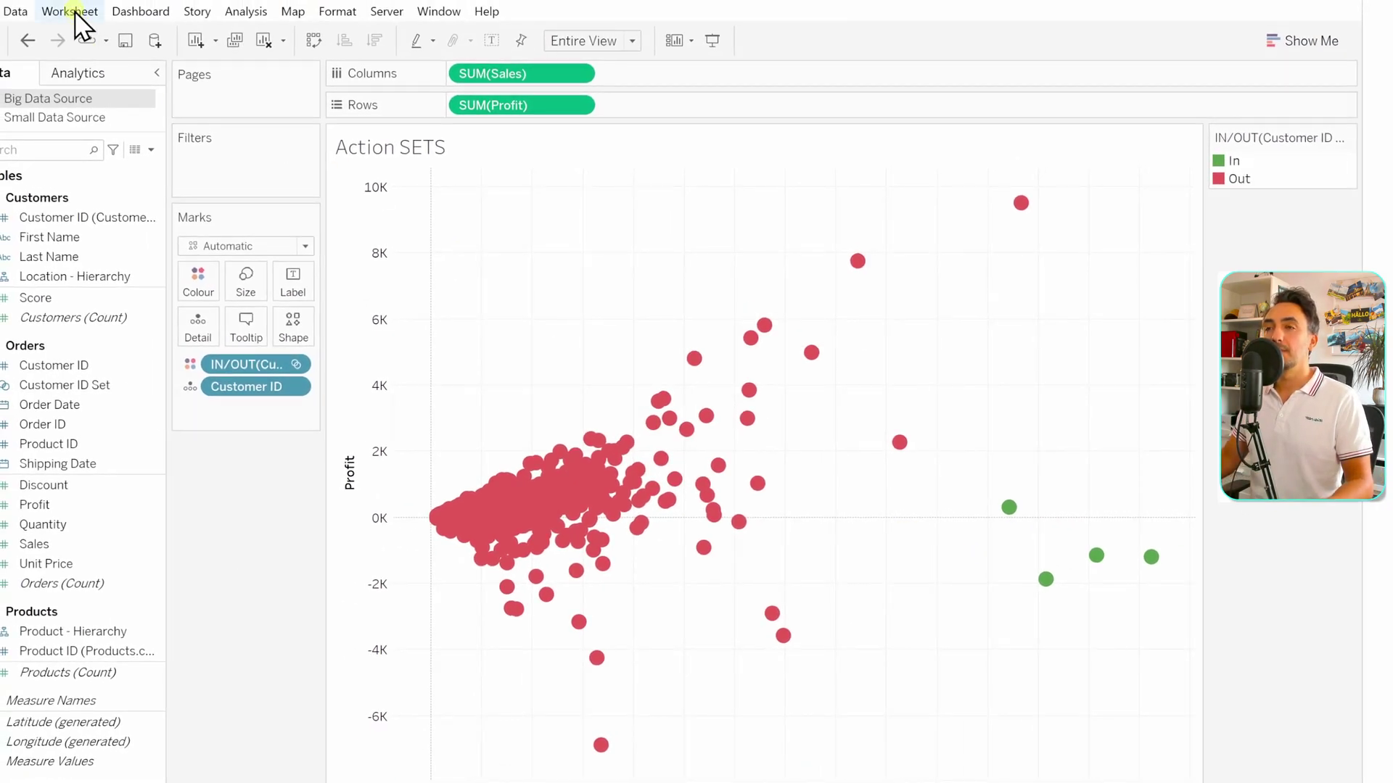
- Change the Change CustomerID Set action to Add values to set
click(72, 11)
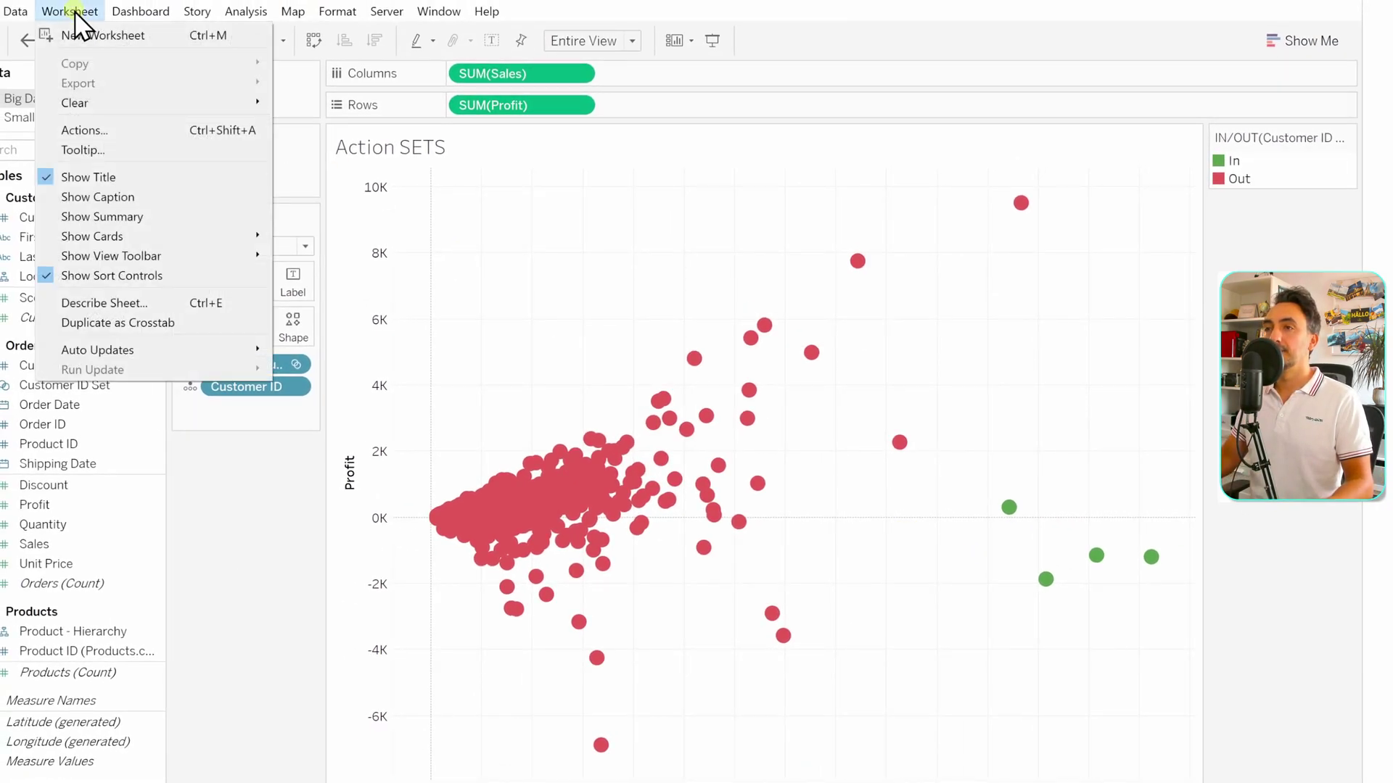
click(113, 131)
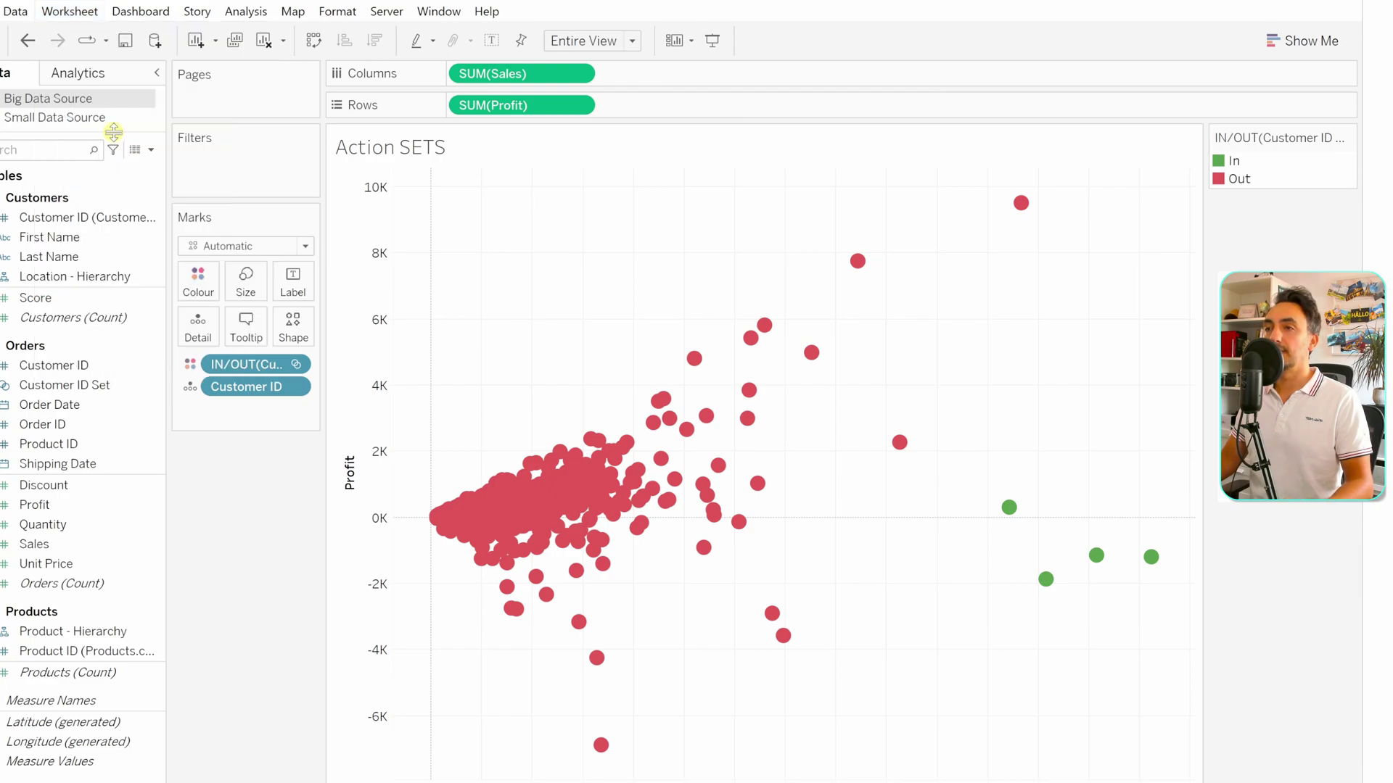
click(475, 486)
double_click(472, 488)
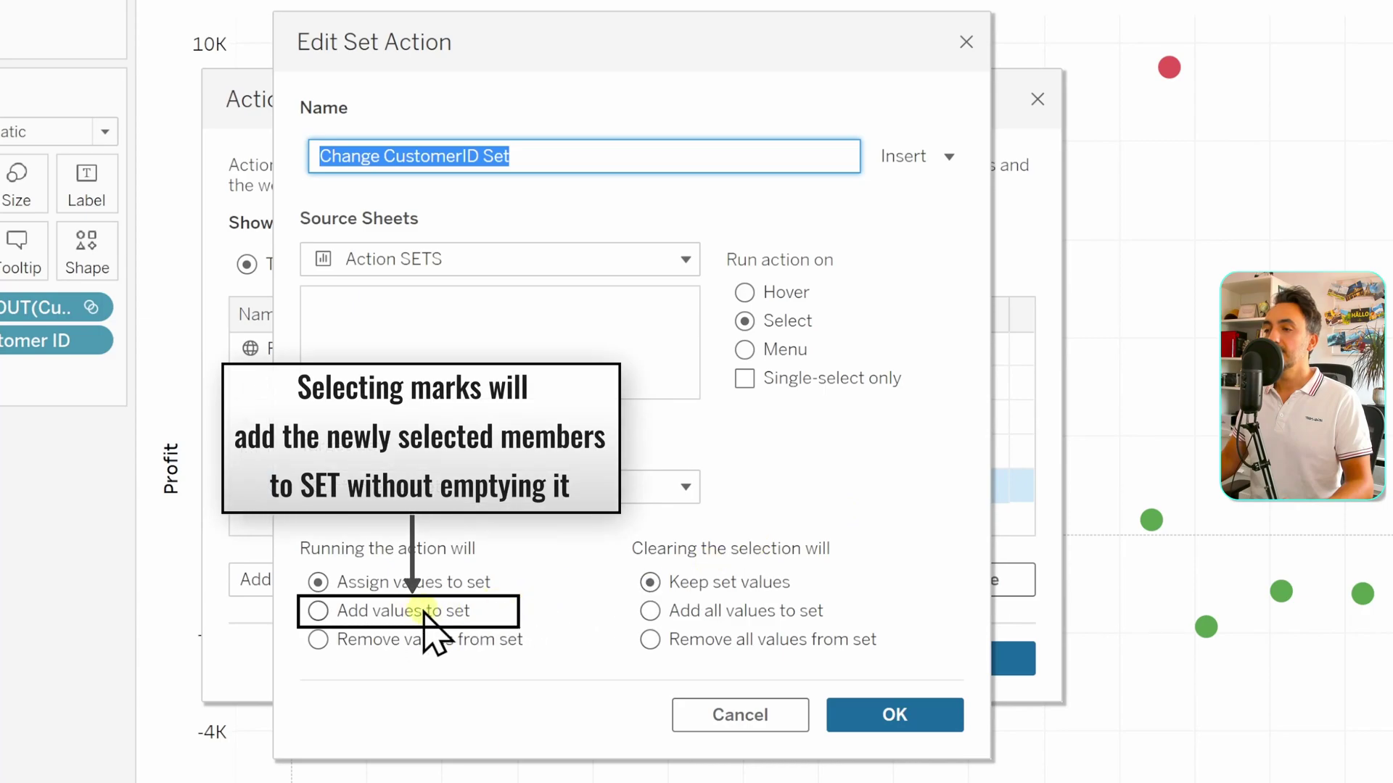
click(425, 611)
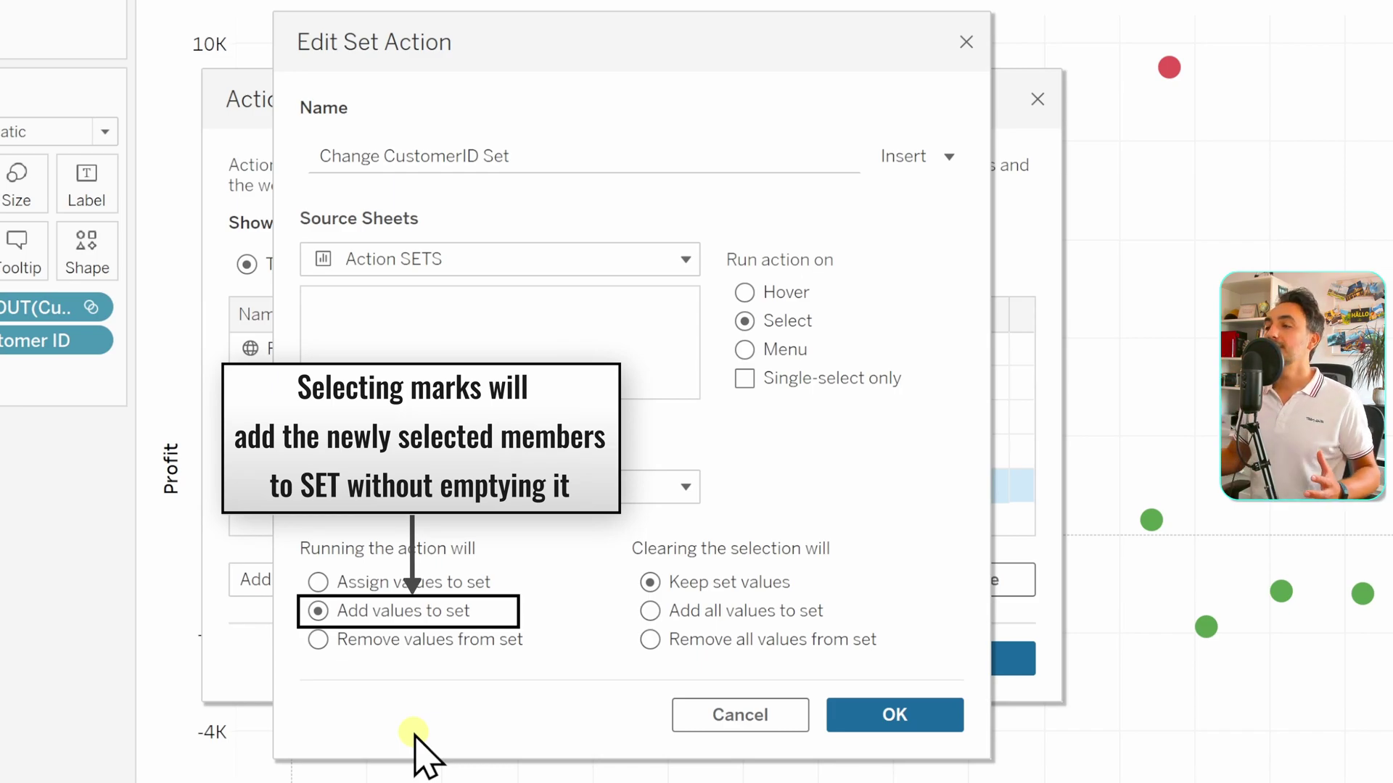
click(874, 714)
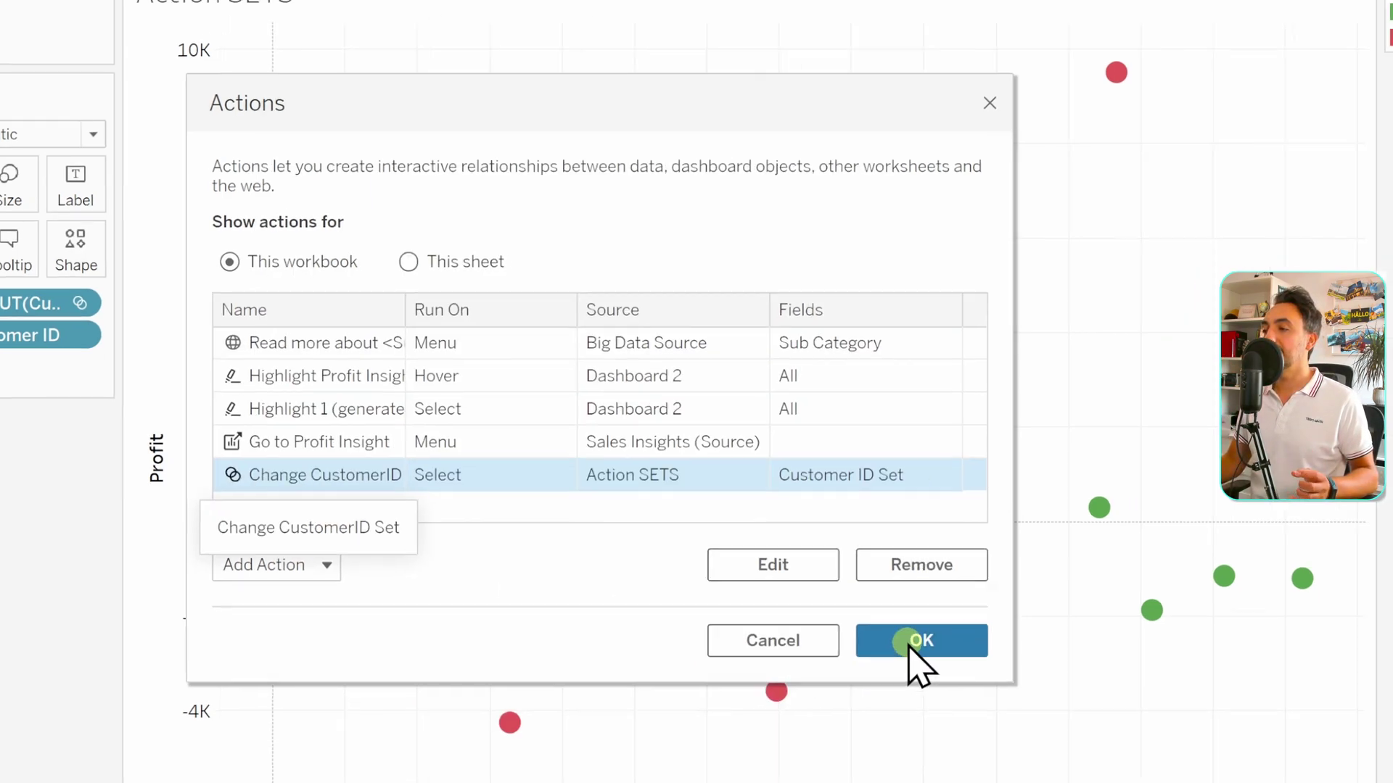
click(915, 646)
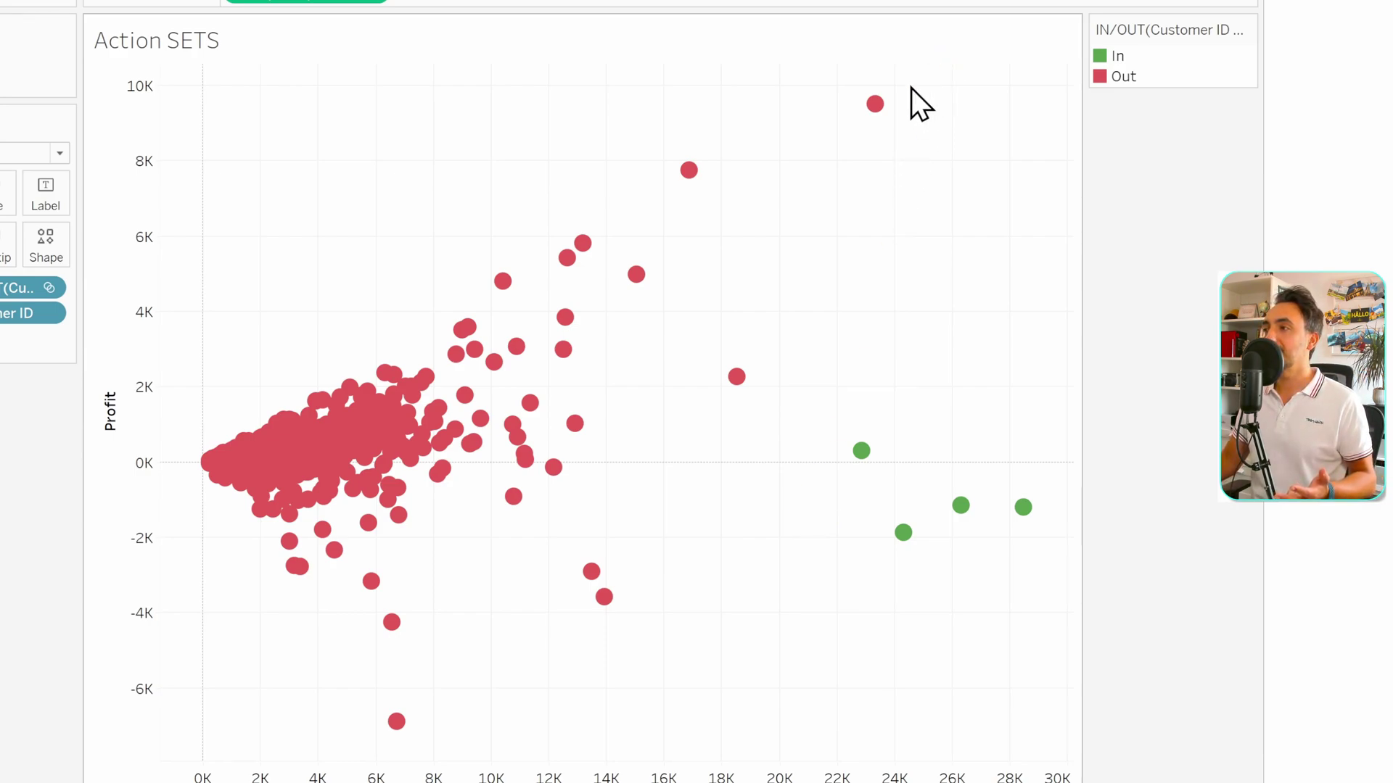
- Select the two highest-profit customers at the top to add them to the set
drag(647, 212, 912, 86)
click(878, 230)
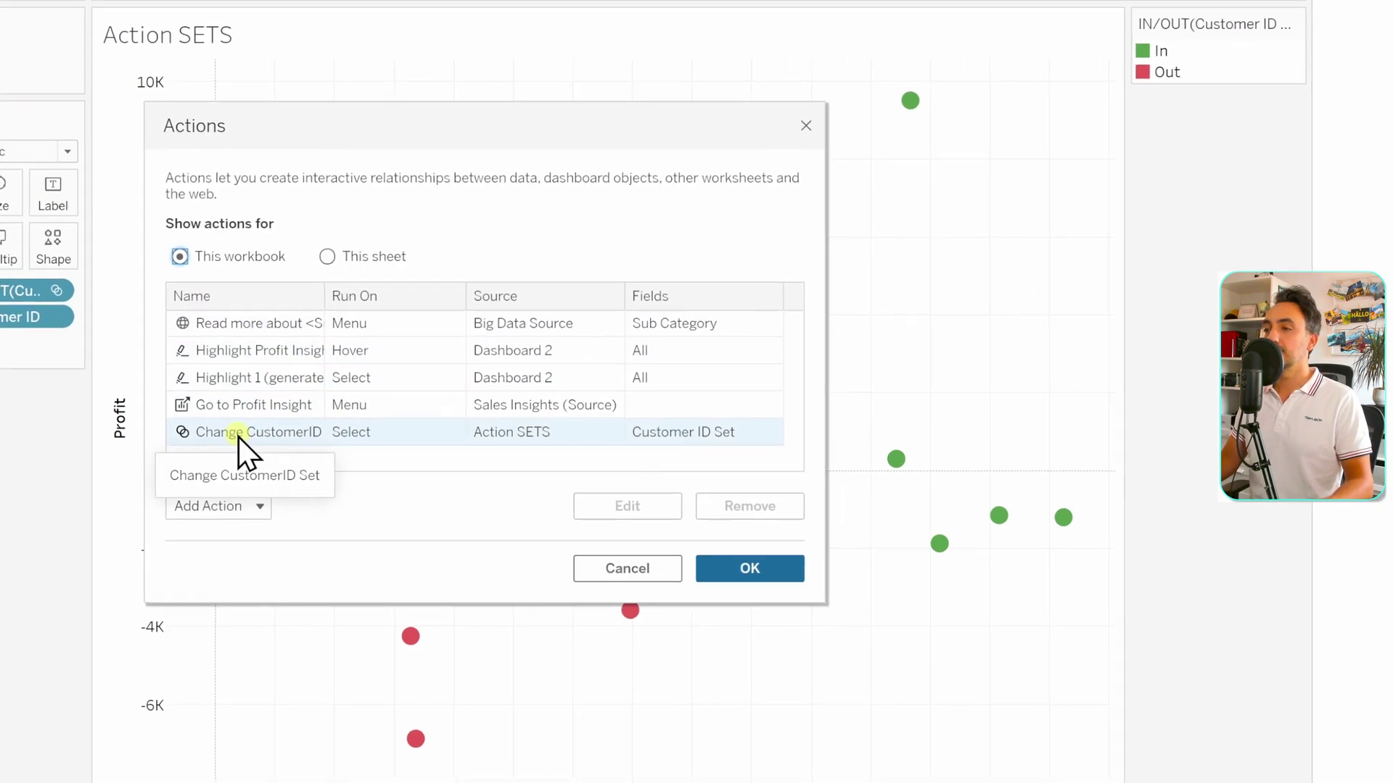
- Switch the Change CustomerID Set action to Remove values from set and close both dialogs
double_click(238, 433)
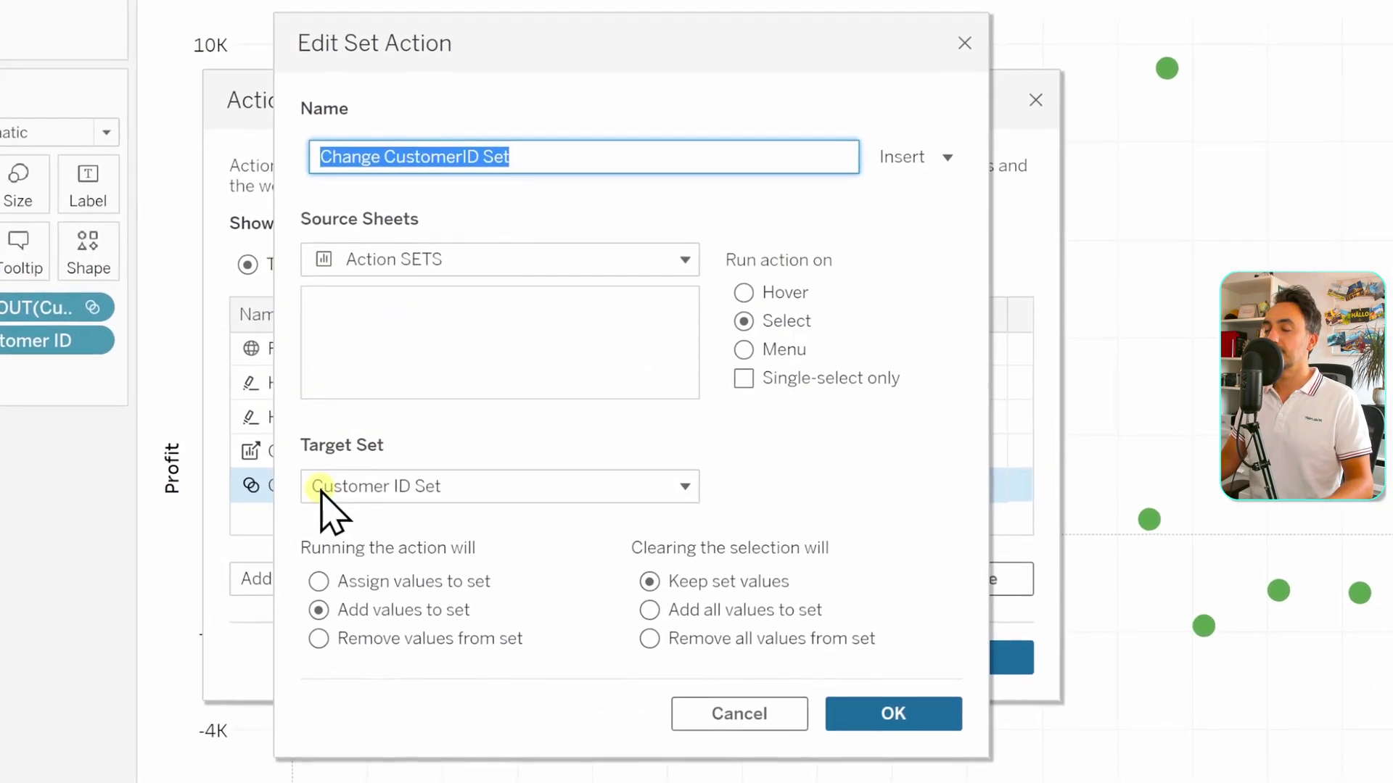
click(415, 642)
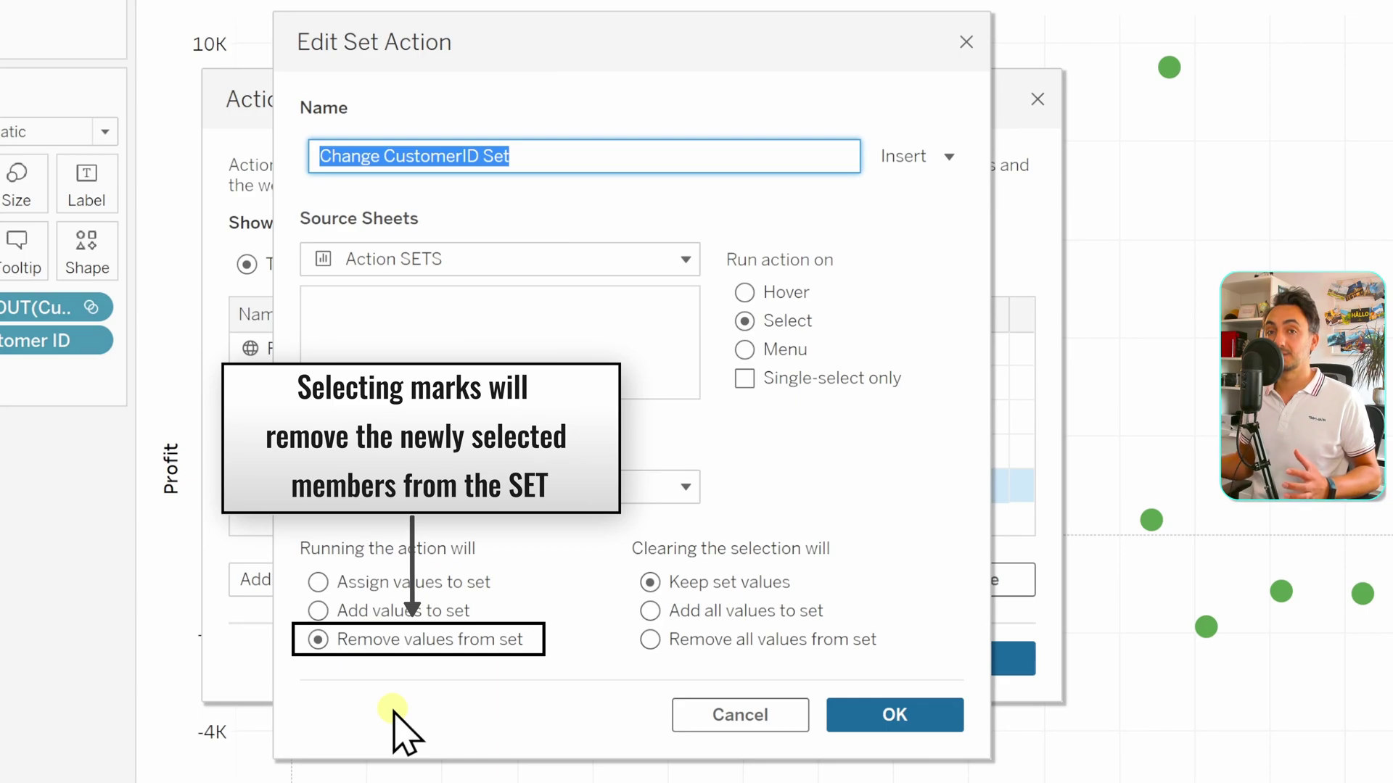
click(899, 720)
click(966, 659)
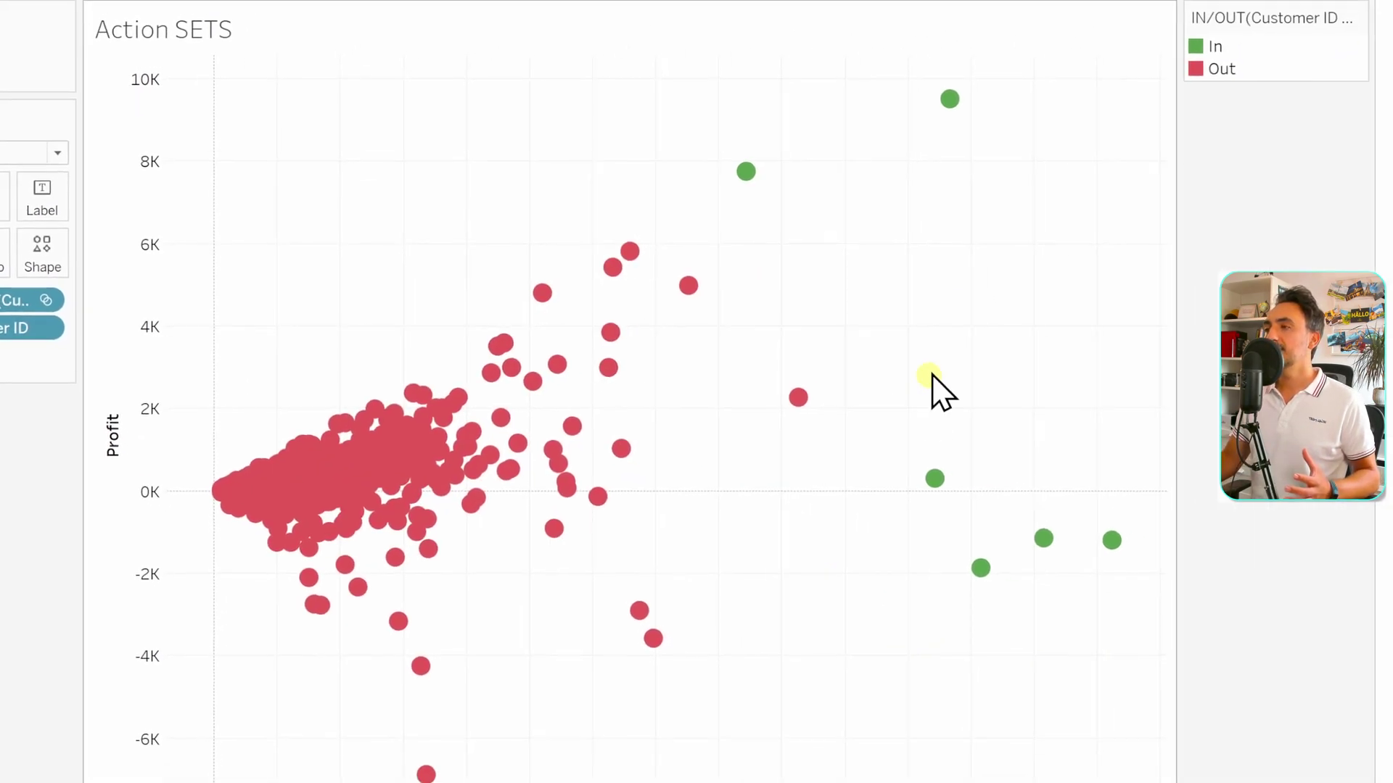
- Remove the topmost customer near 10K profit from the set, leaving five green In customers
mouse_move(958, 109)
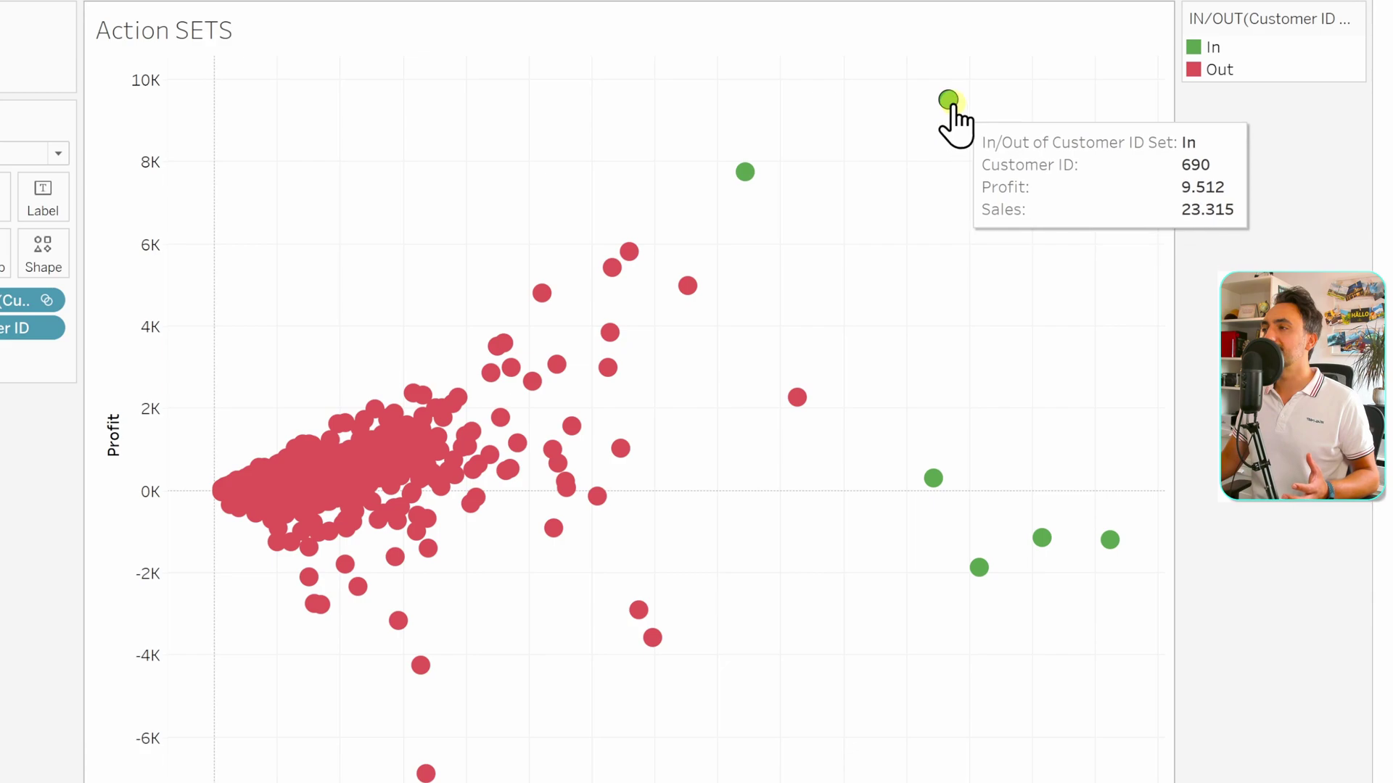
click(950, 101)
click(939, 171)
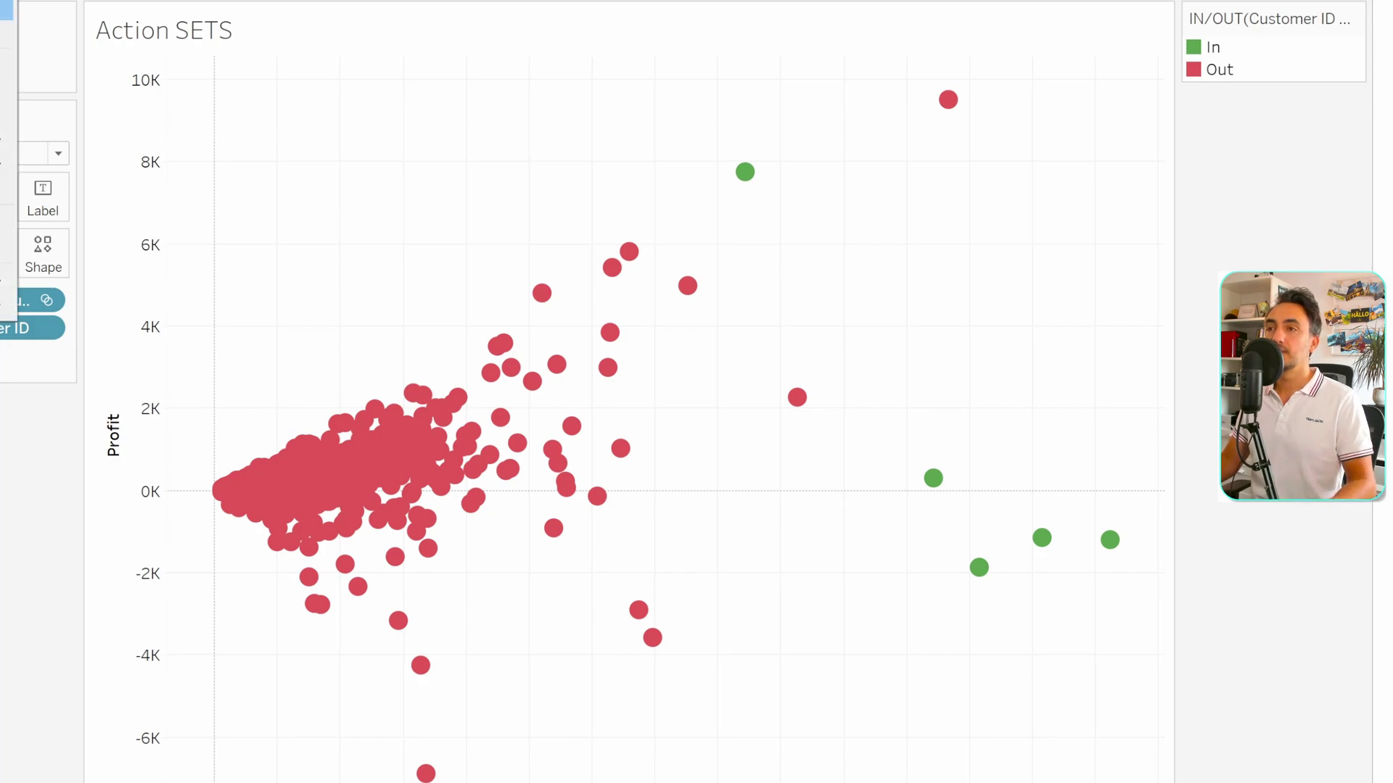
- Make the Change CustomerID Set action add all values to the set when the selection clears
click(240, 453)
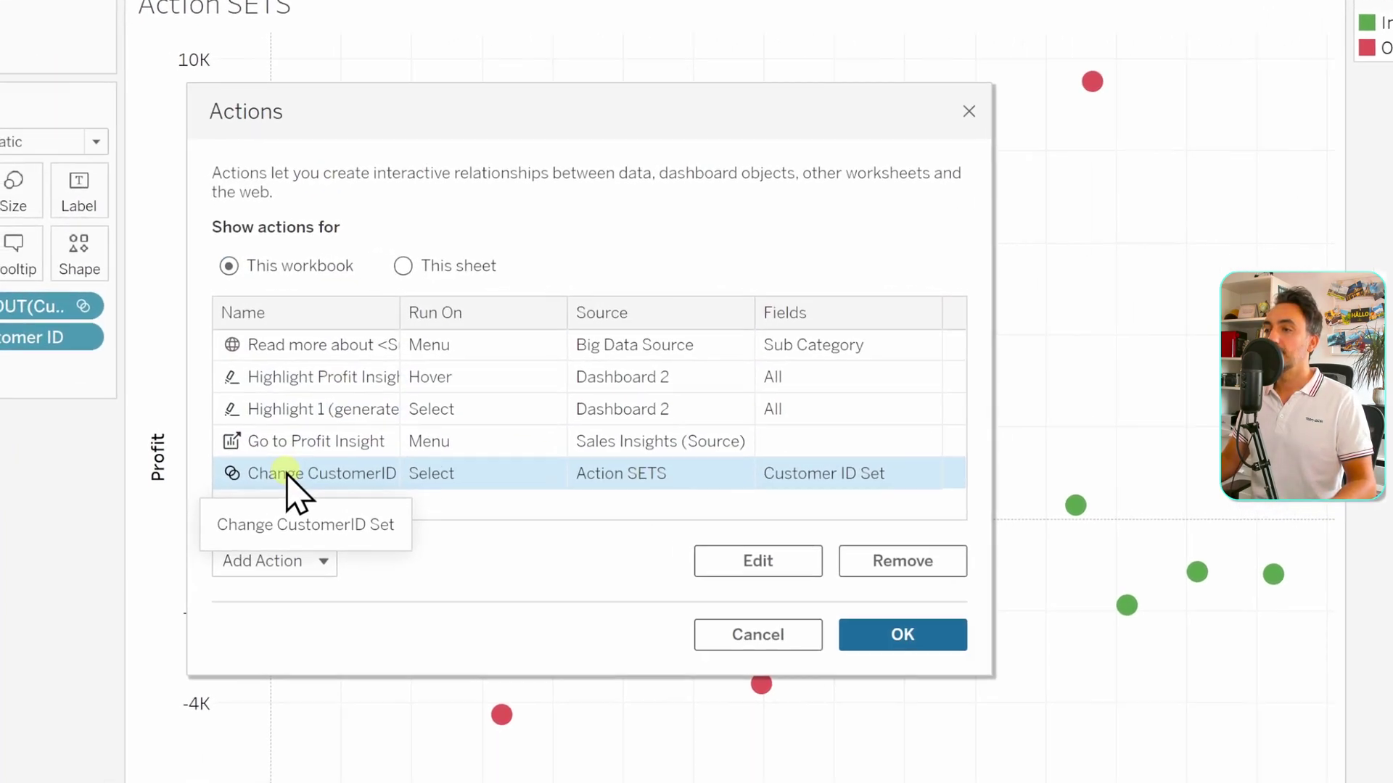
double_click(288, 475)
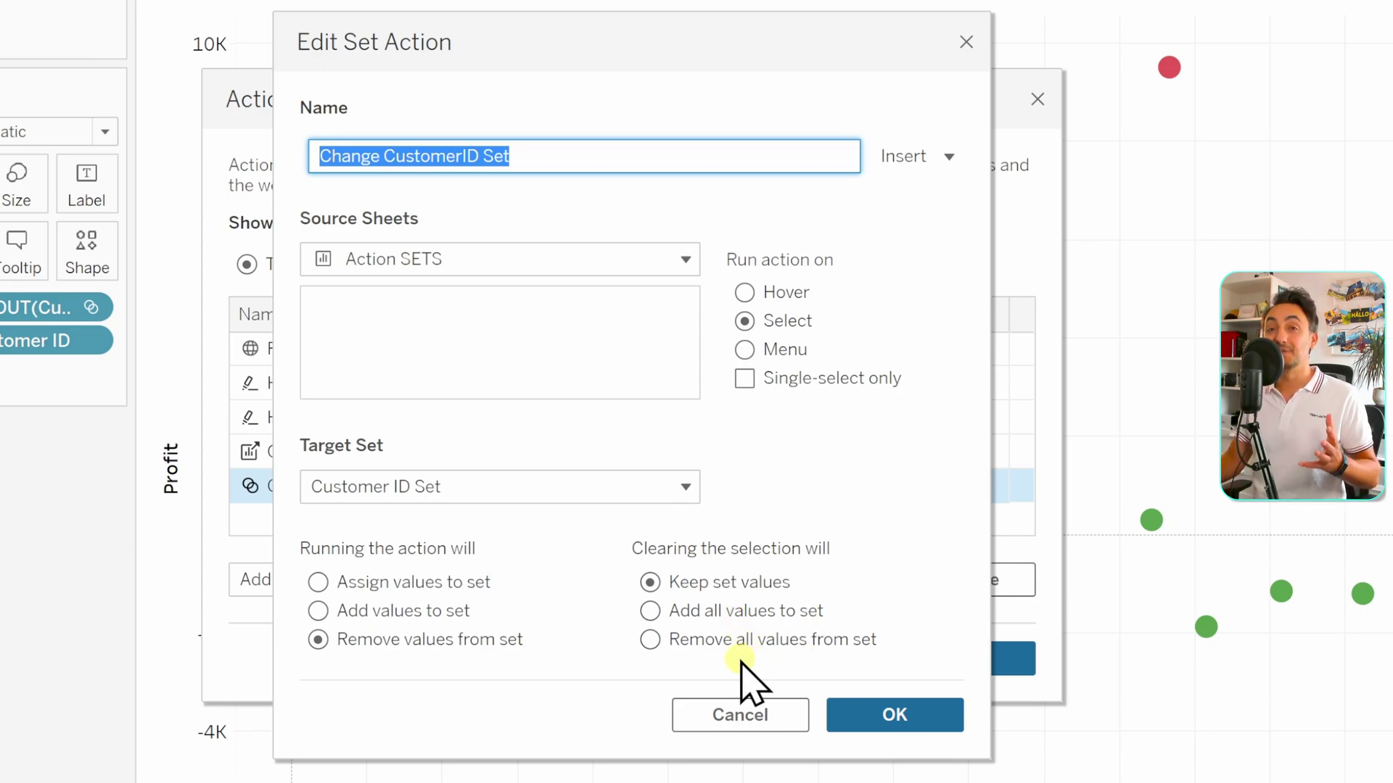
click(650, 611)
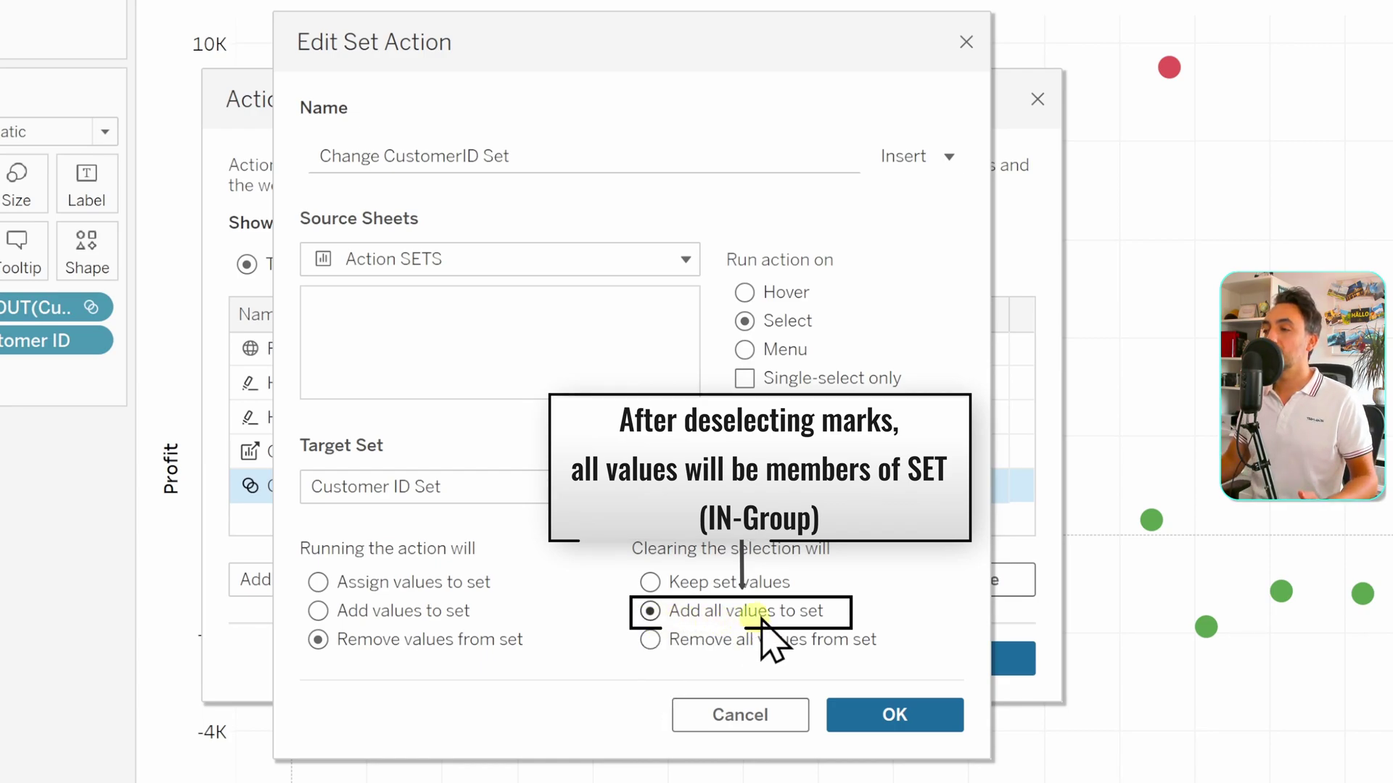
click(894, 715)
click(1012, 659)
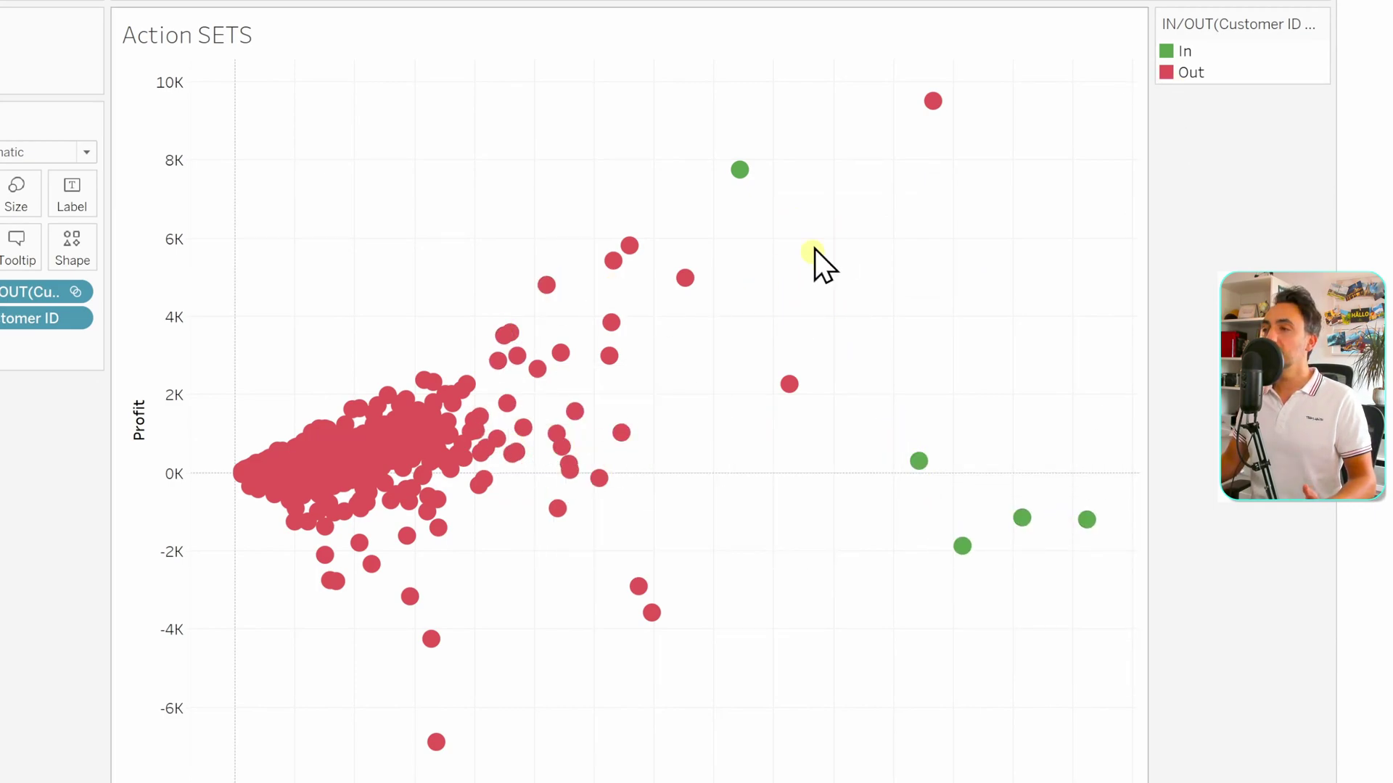
- Select the 8K-profit customer mark, then clear the selection so every customer turns green In
mouse_move(739, 171)
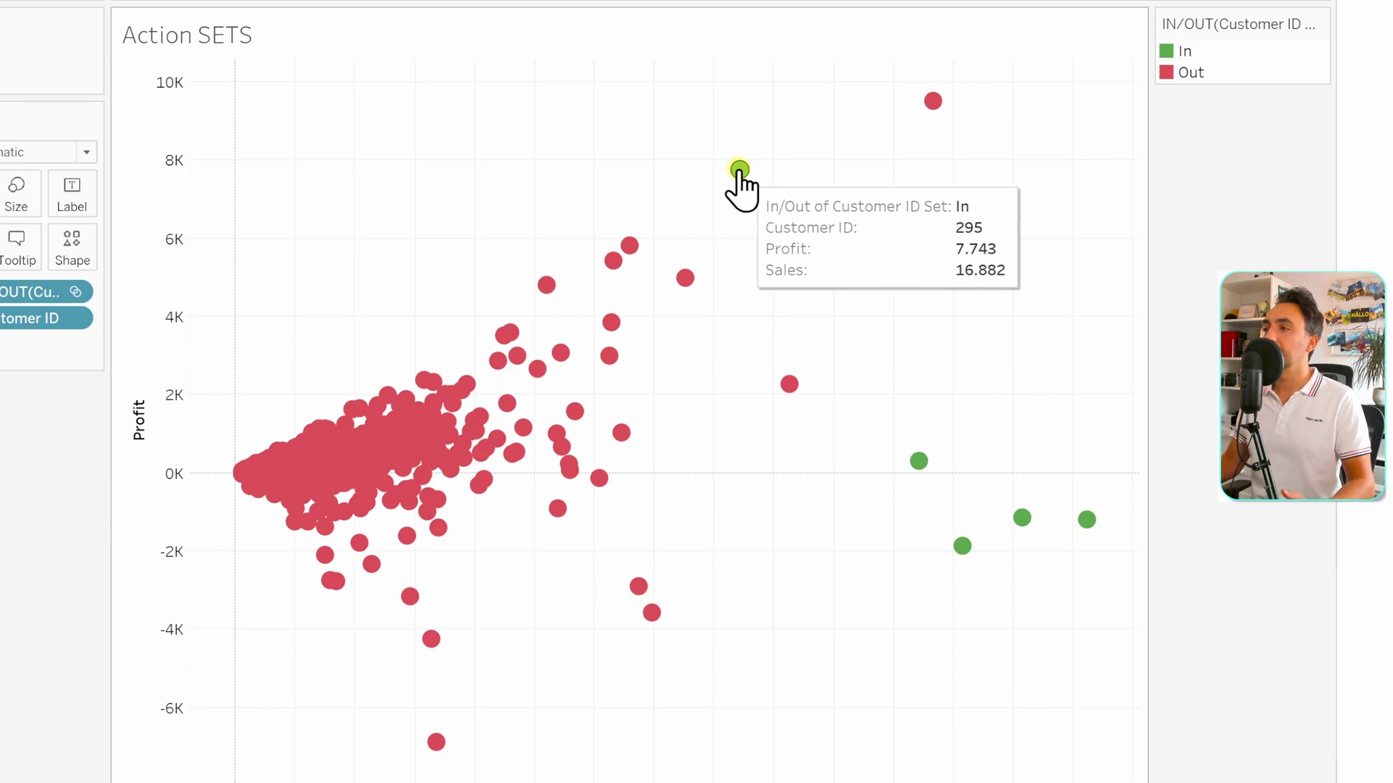
click(738, 171)
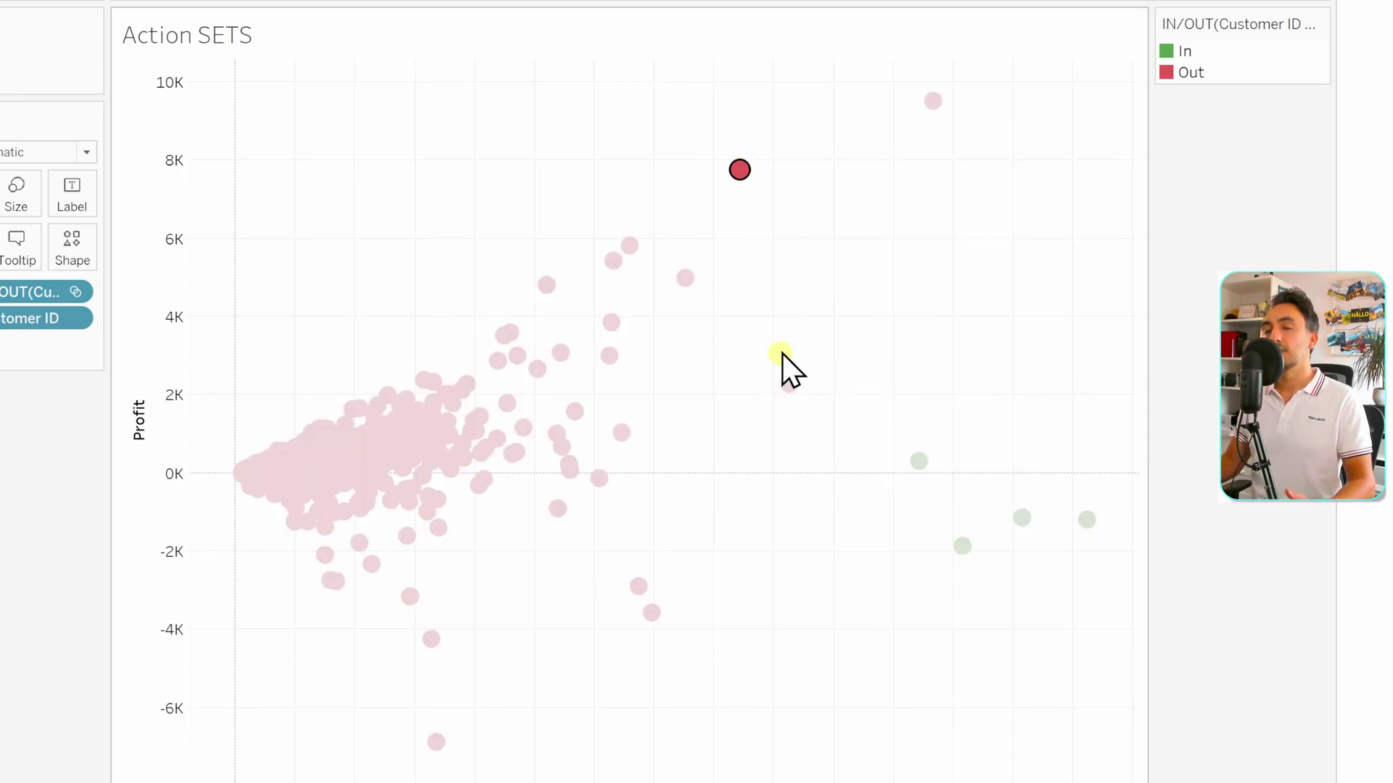
click(832, 242)
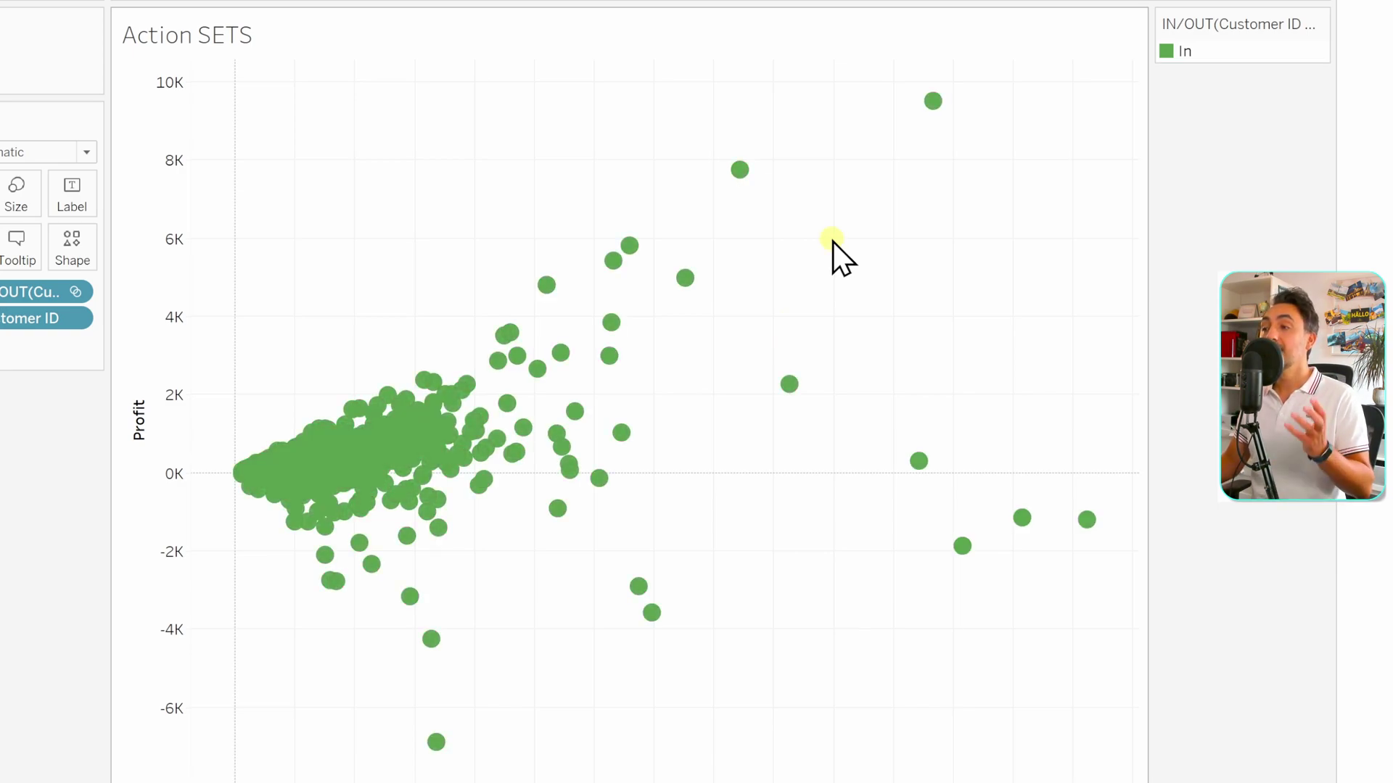